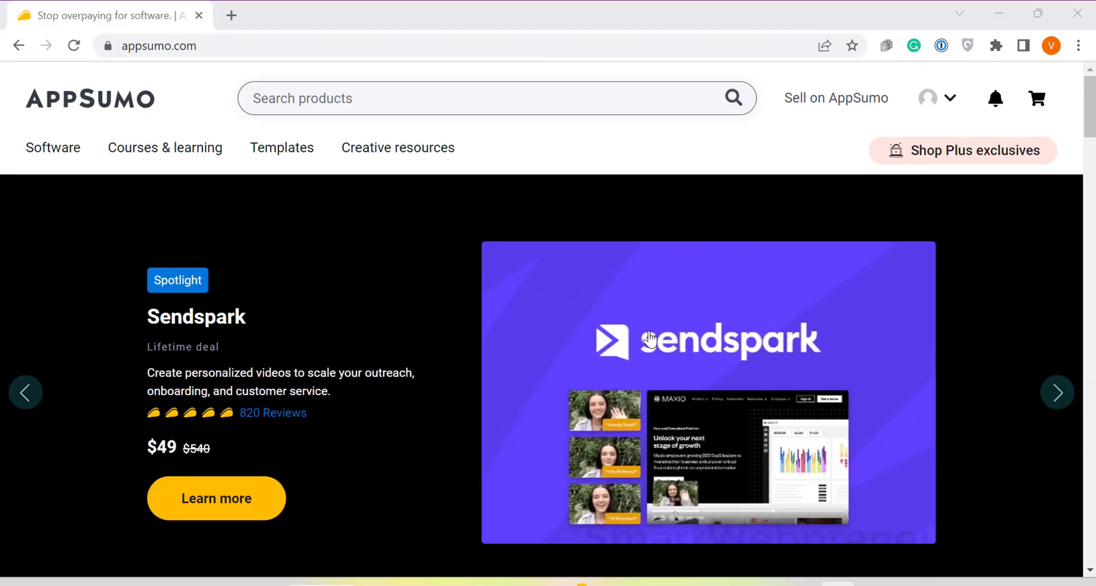
Browse the AppSumo homepage deals and open the Writecream lifetime deal from the recently viewed products.
scroll(614, 488, "down", 2)
scroll(614, 448, "up", 2)
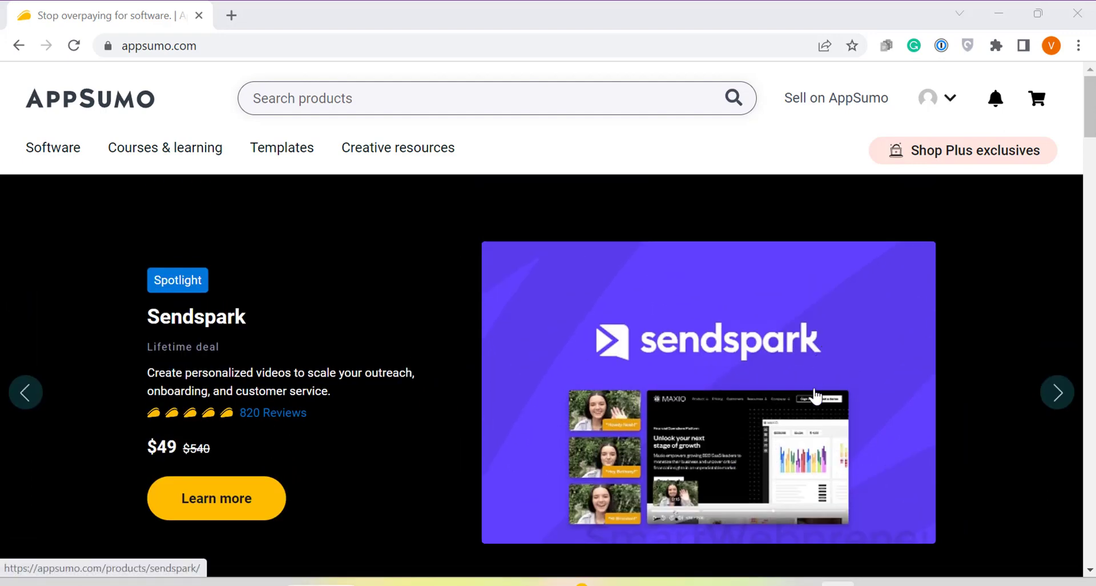
scroll(628, 217, "down", 5)
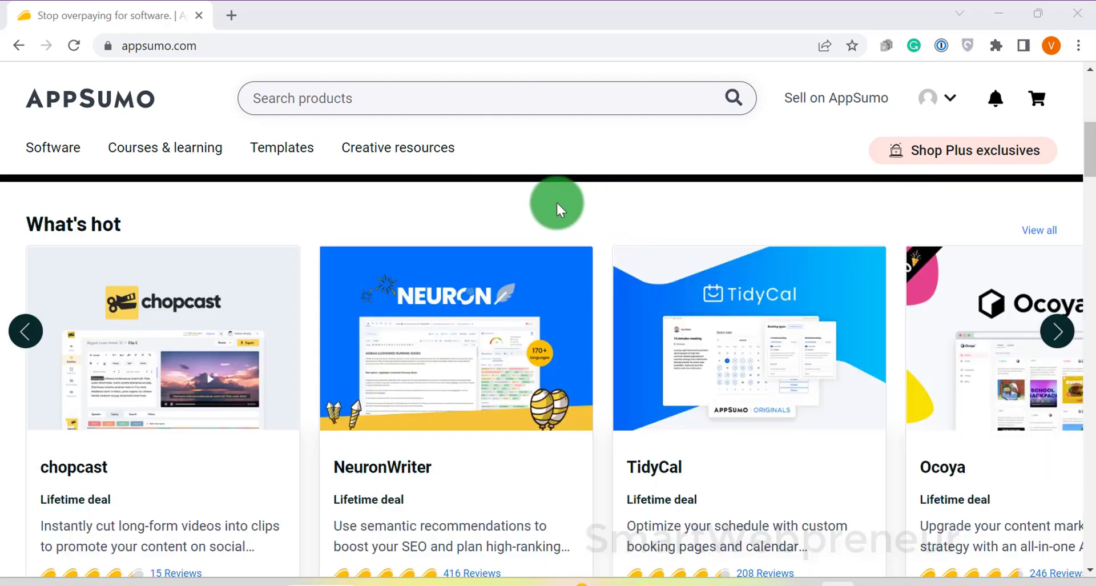
scroll(557, 206, "down", 9)
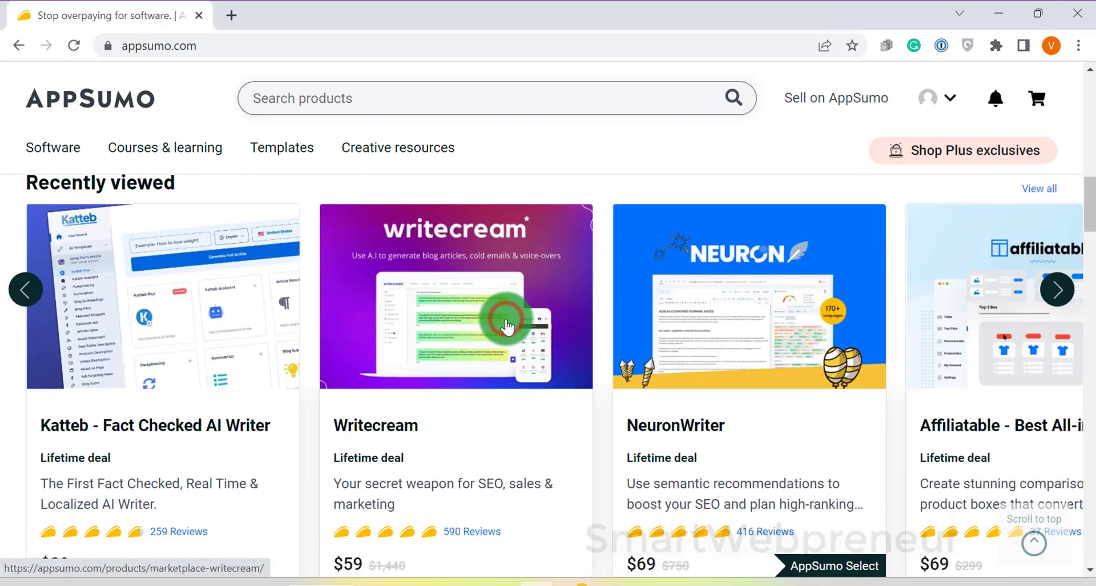
left_click(506, 326)
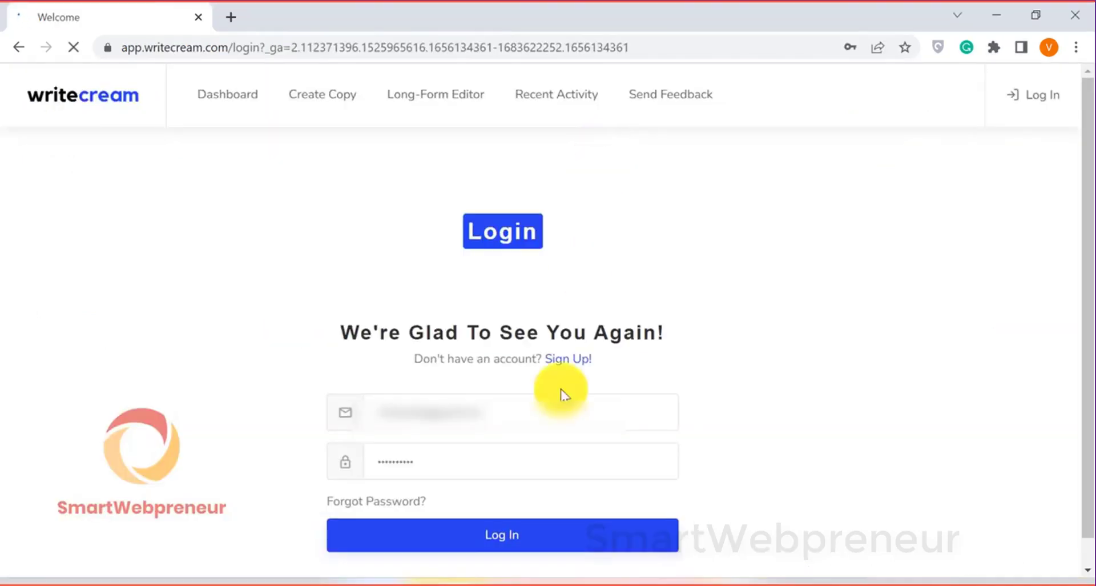
Log in to Writecream with the prefilled credentials and open the Long-Form Editor.
left_click(516, 537)
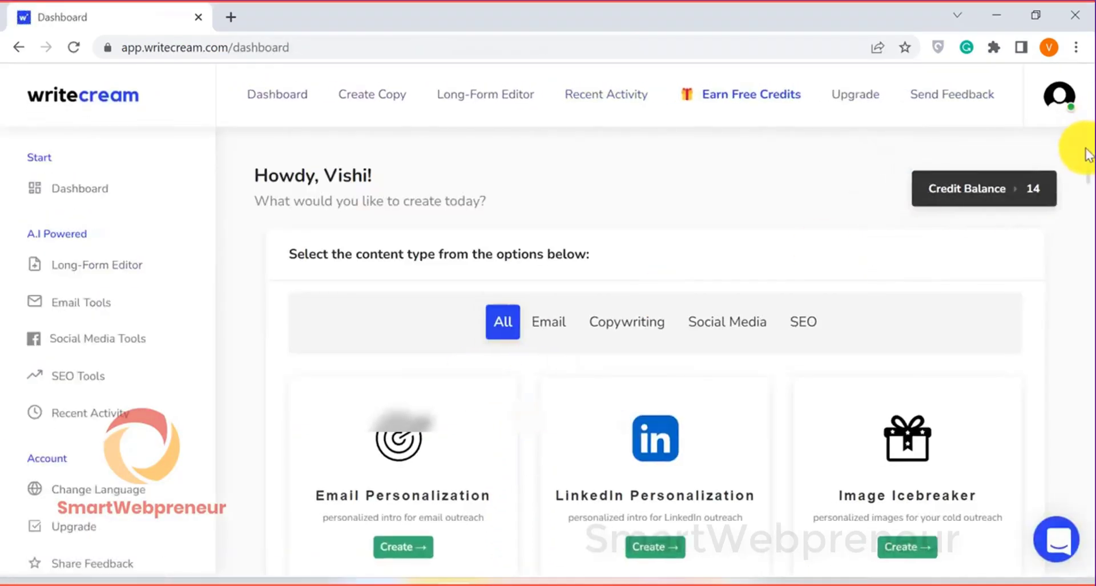
scroll(832, 257, "down", 10)
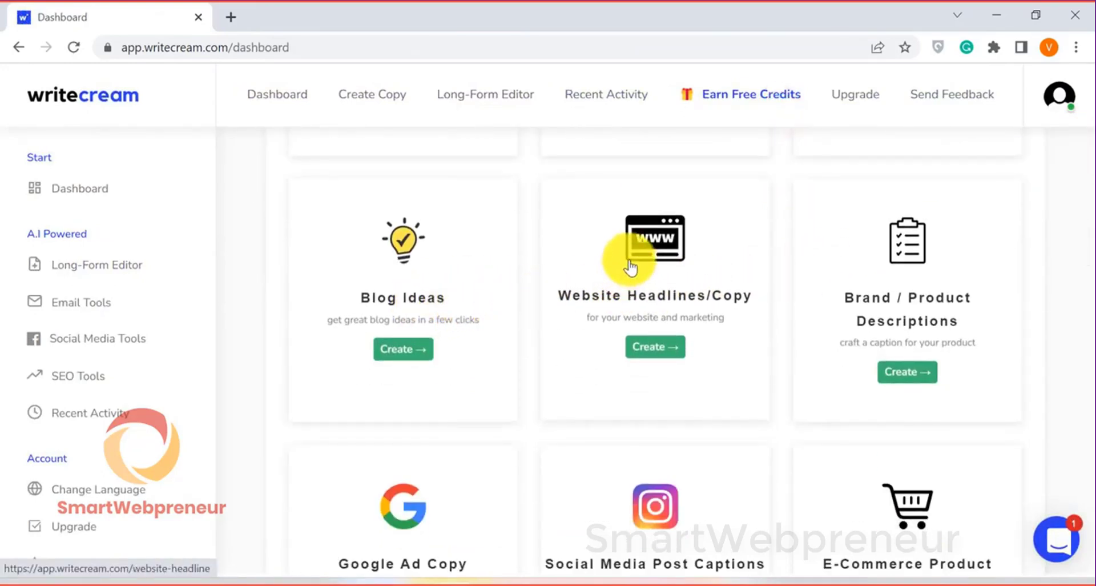
scroll(630, 261, "down", 3)
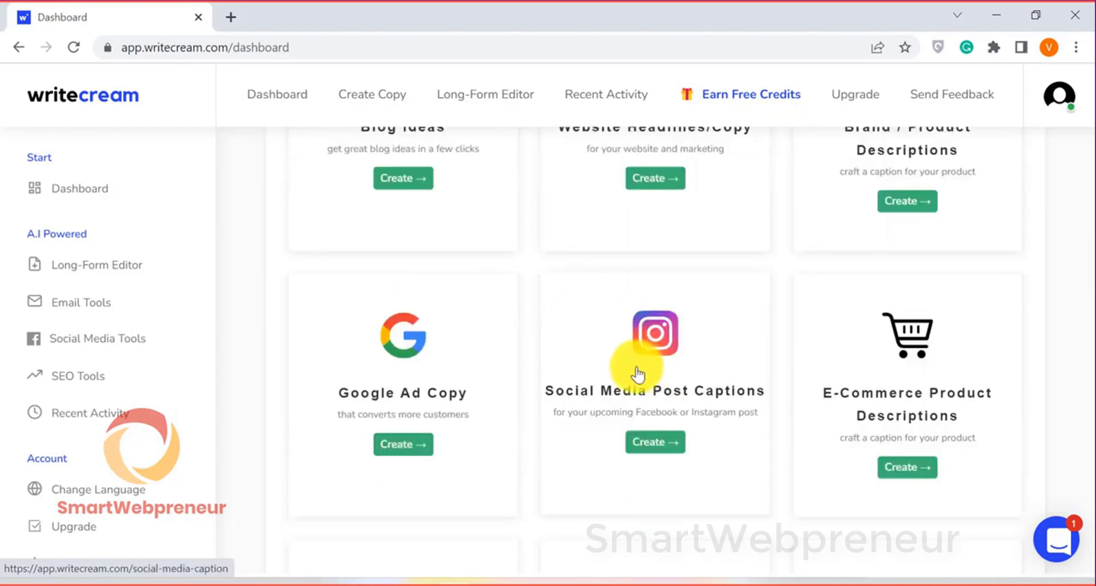
left_click(109, 268)
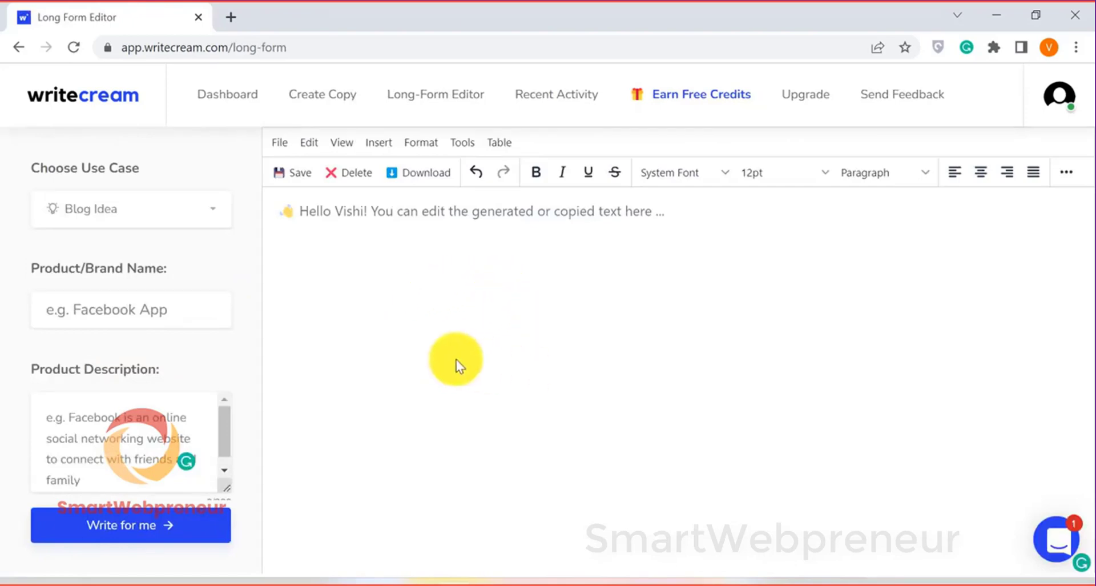
Enter "Walking for Weight Loss" as both product name and product description in the Long-Form Editor and generate the text.
left_click(210, 221)
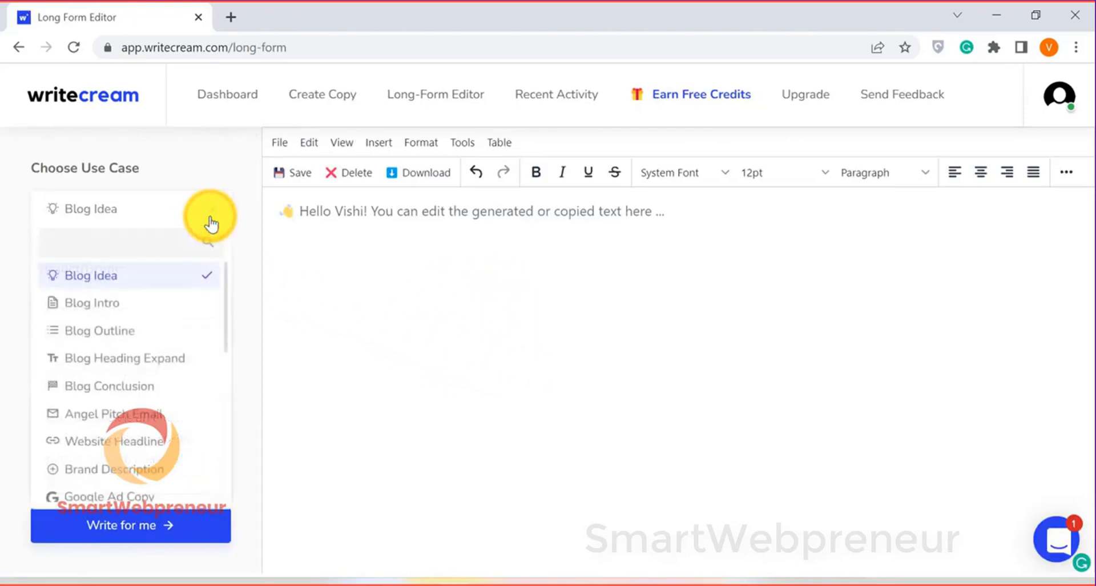
left_click_drag(227, 290, 230, 320)
left_click(154, 306)
triple_click(154, 308)
key("ctrl+c")
left_click(166, 440)
key("ctrl+v")
scroll(220, 412, "down", 4)
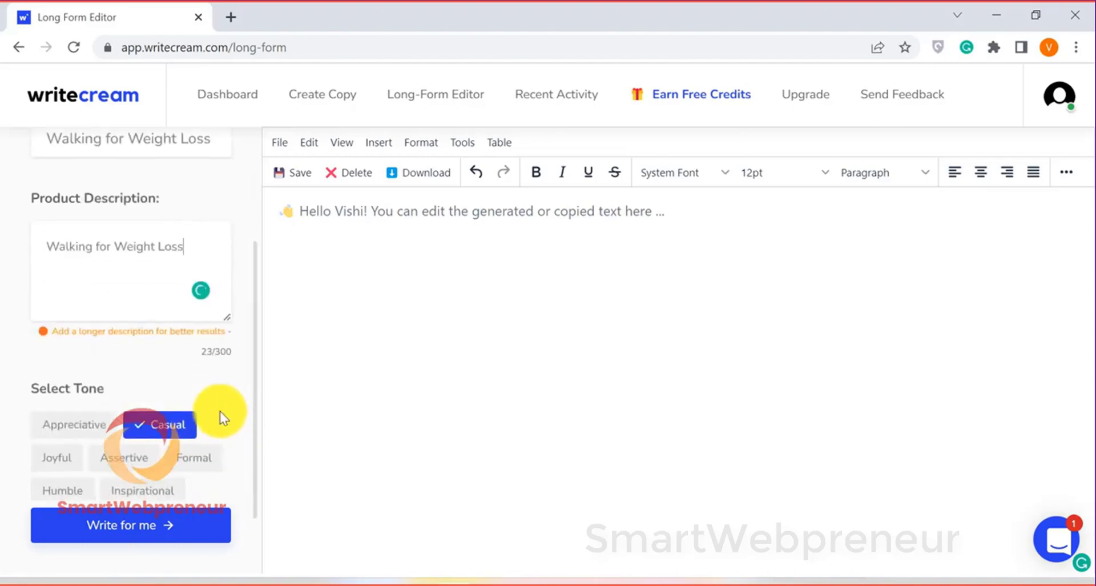
left_click(151, 524)
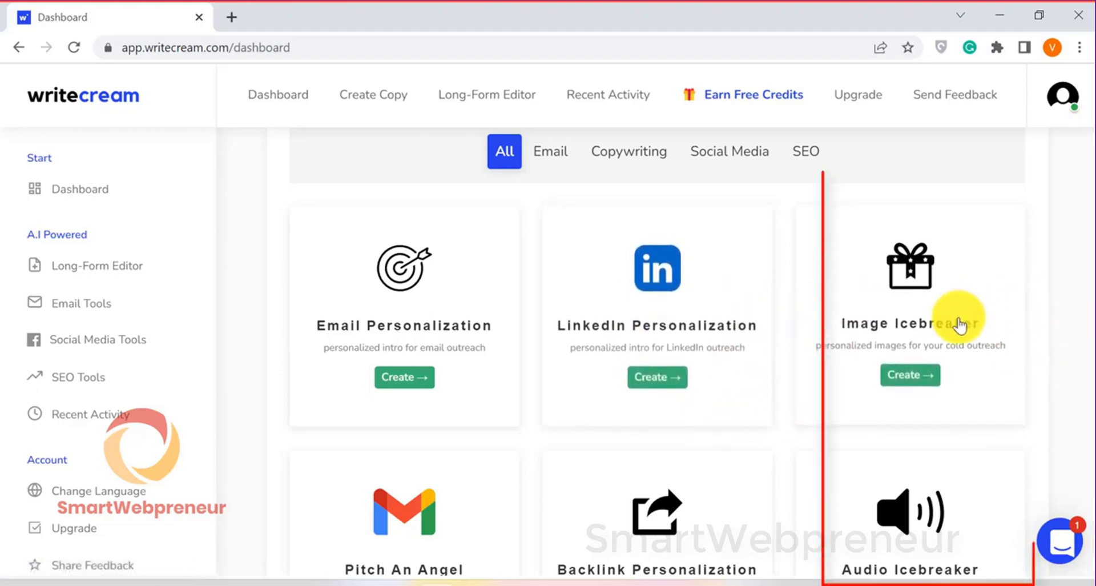
scroll(1022, 283, "down", 2)
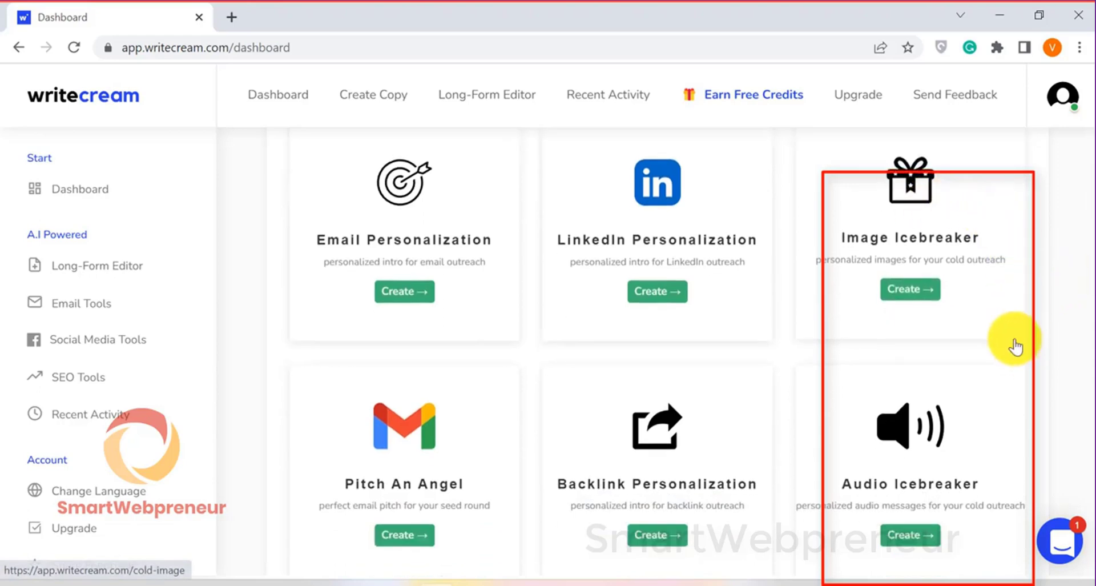
left_click(912, 289)
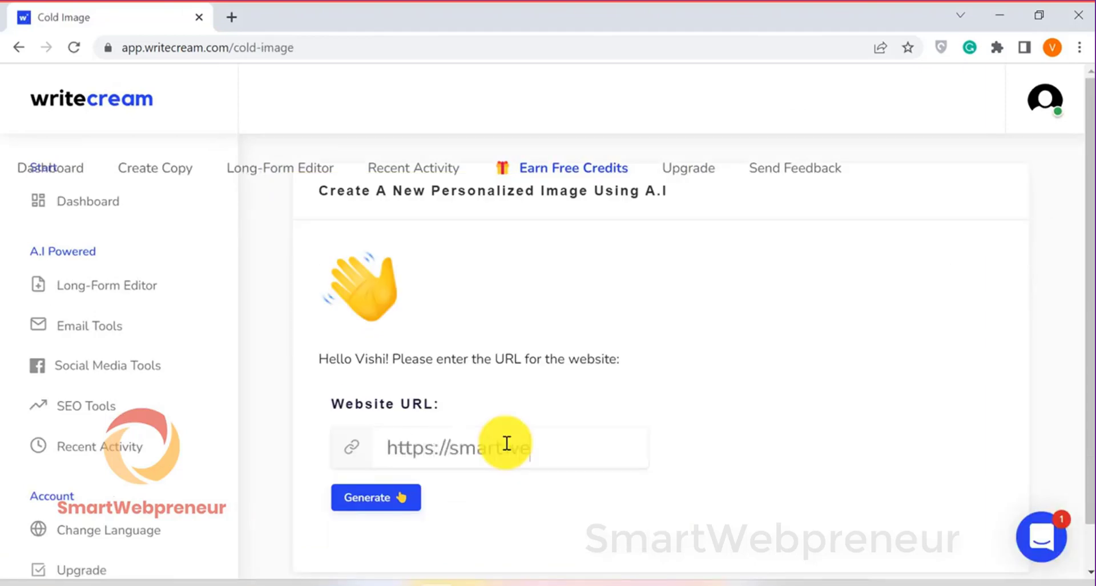
type(".com")
left_click(400, 516)
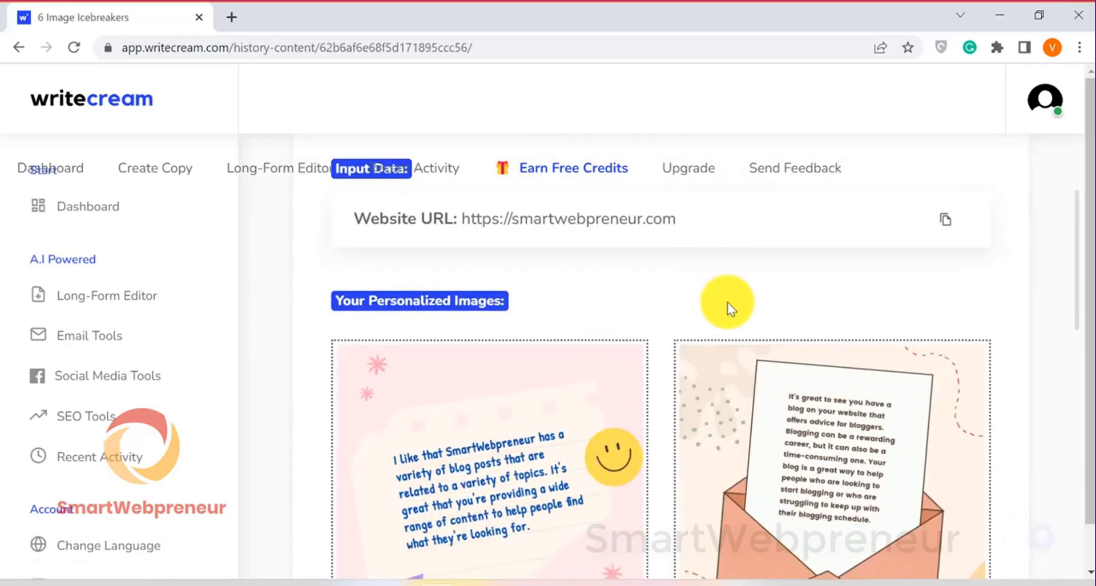
scroll(735, 281, "up", 2)
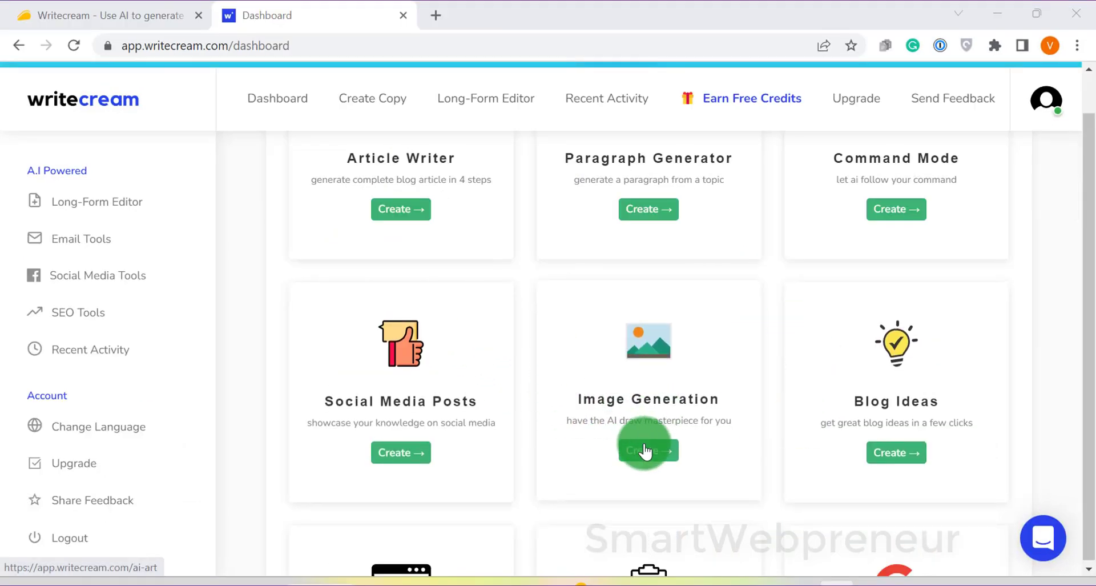
Open the voiceover creation tool and examine its voice and language choices.
left_click(645, 451)
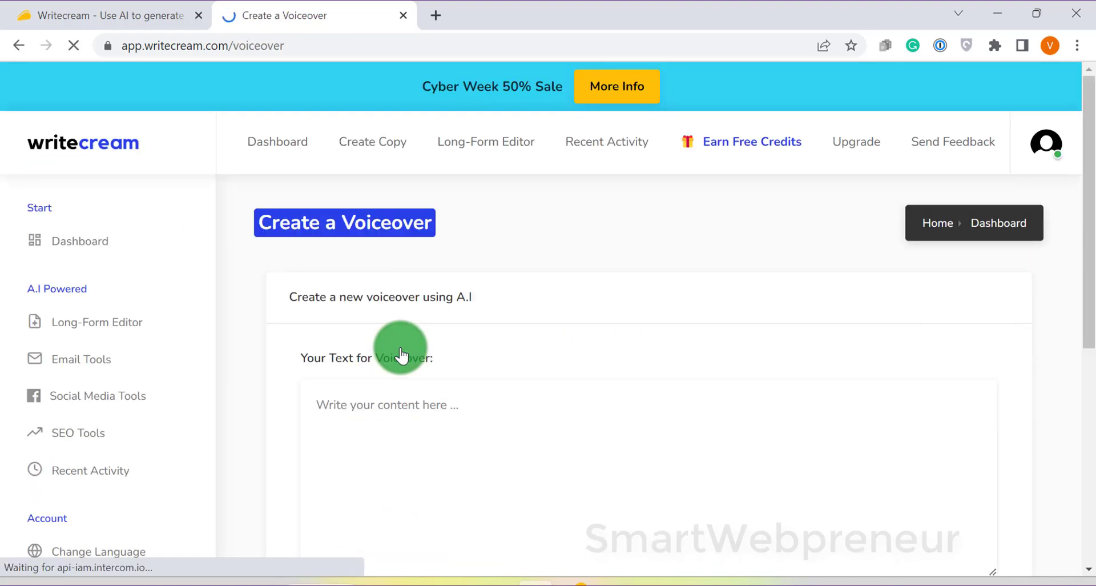
scroll(659, 337, "down", 5)
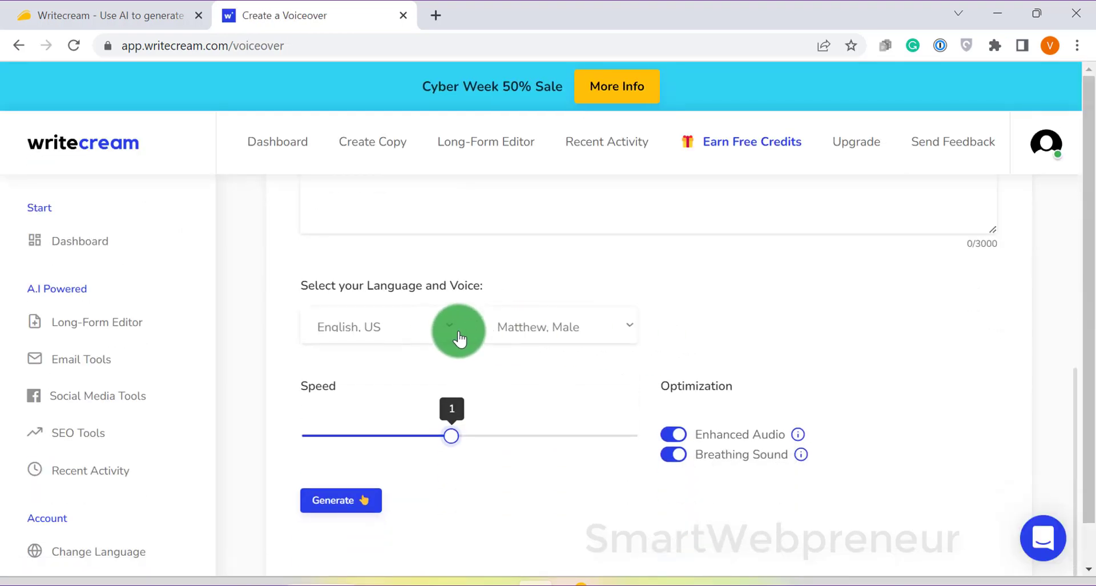
left_click(579, 329)
left_click(579, 331)
left_click(439, 329)
left_click(440, 329)
left_click(440, 330)
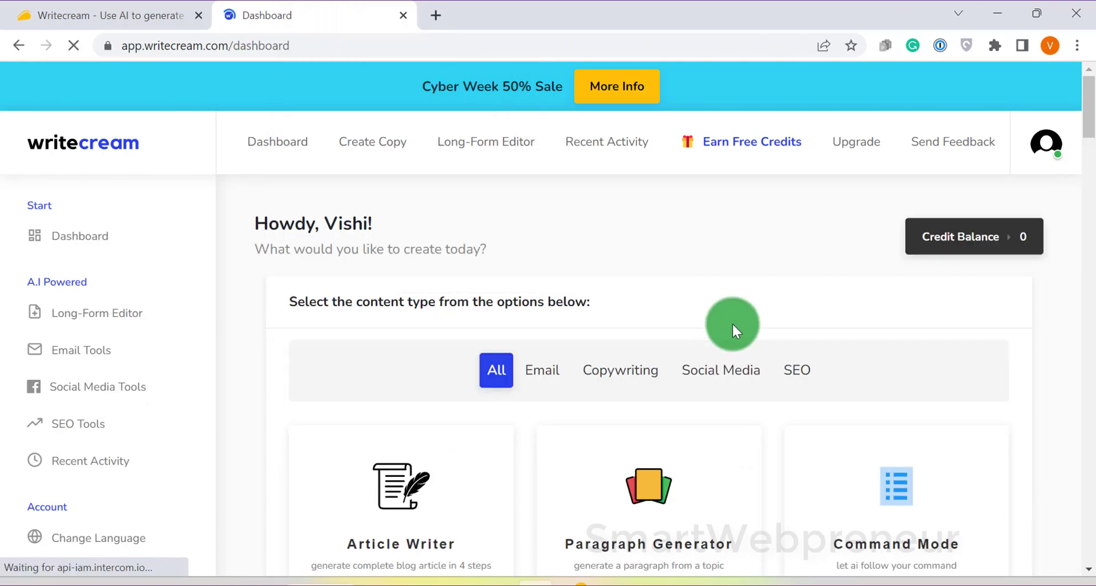
Look through the content types offered on the Writecream dashboard, from social media captions to blog tools.
scroll(725, 337, "down", 10)
scroll(671, 355, "down", 10)
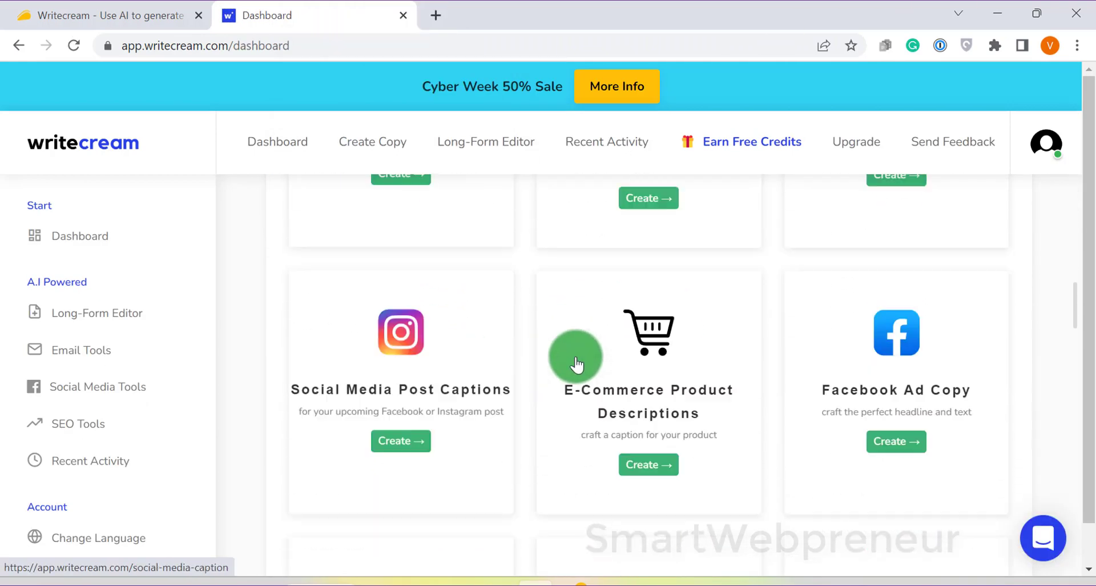
scroll(711, 346, "down", 8)
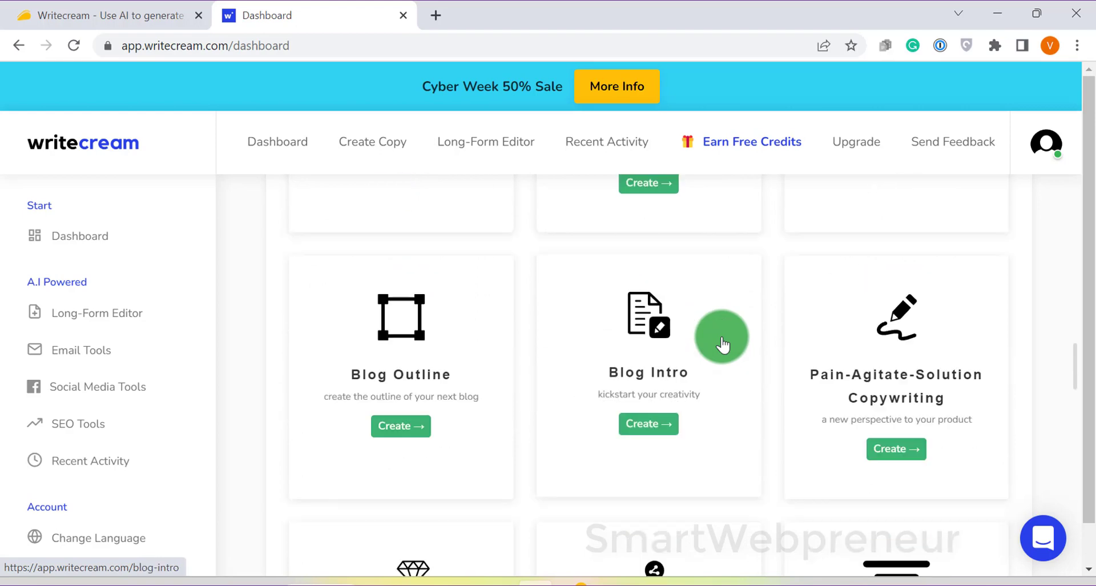
scroll(603, 344, "down", 9)
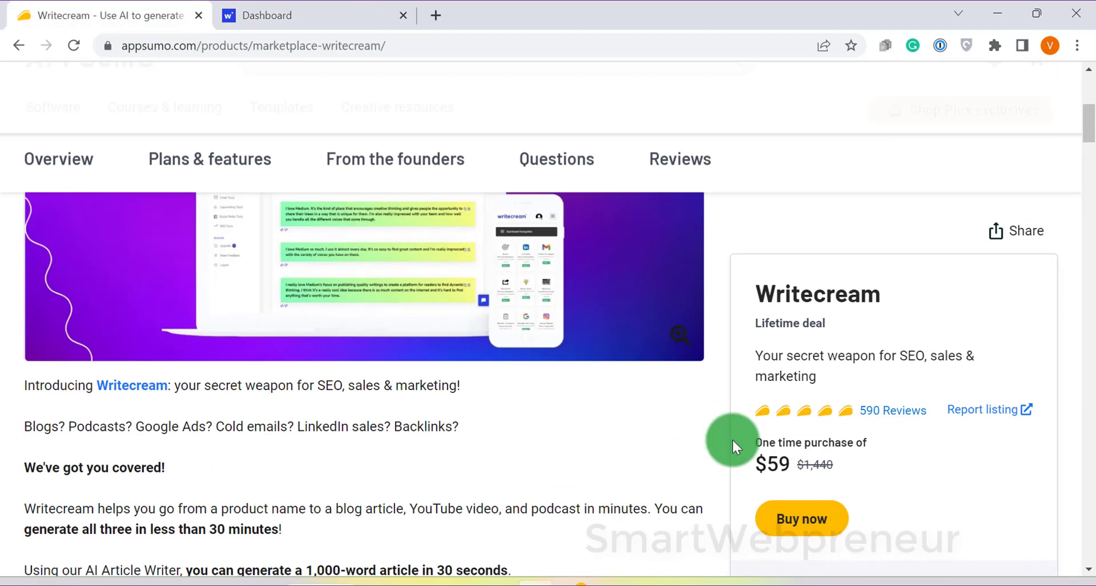
Review the Writecream deal page on AppSumo, including its overview, price and plan features.
scroll(732, 438, "down", 2)
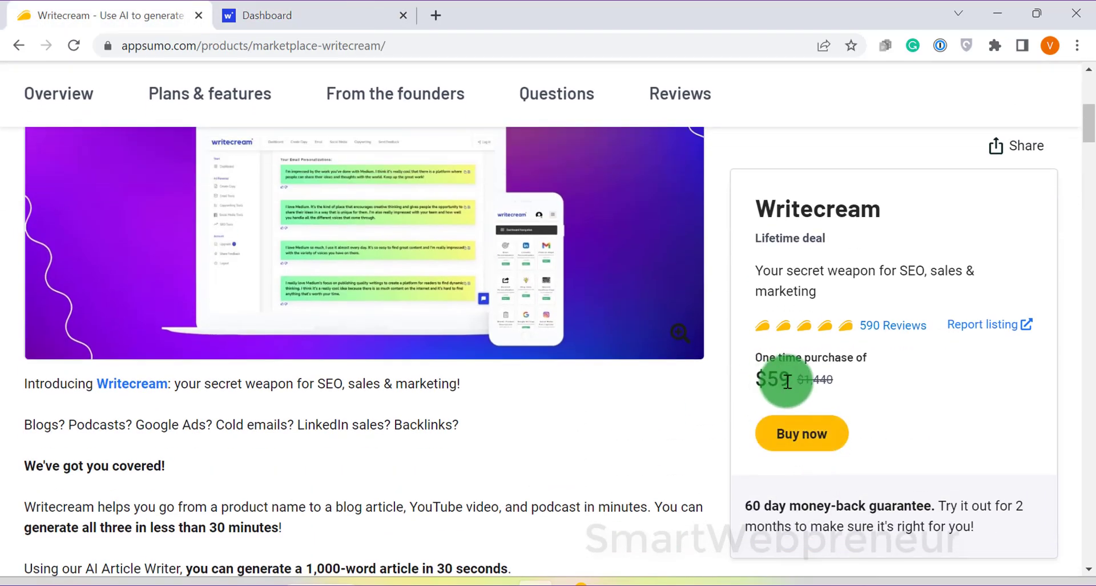
scroll(439, 390, "down", 20)
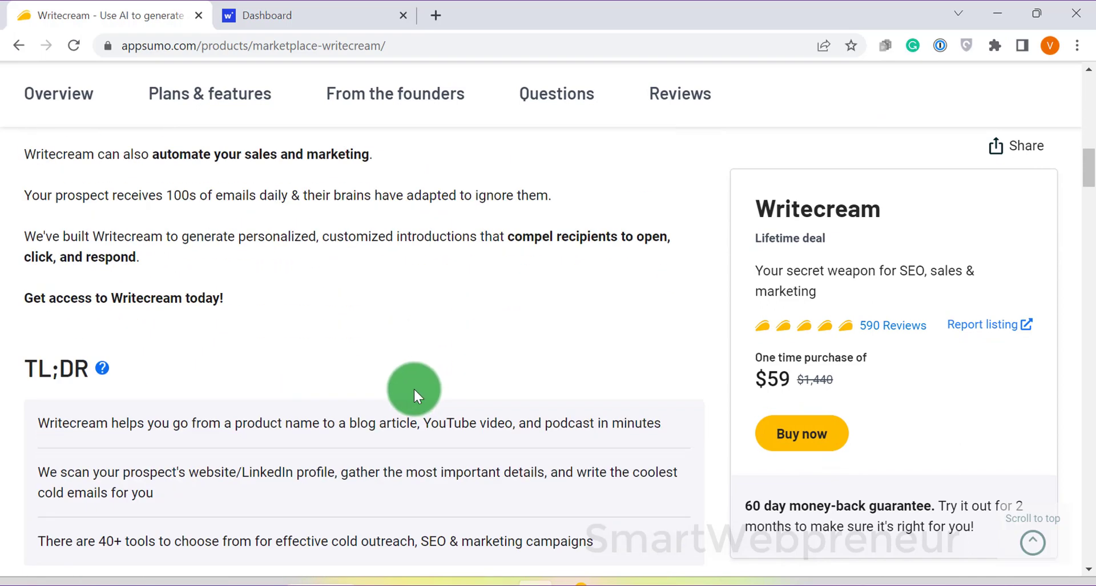
scroll(411, 389, "down", 10)
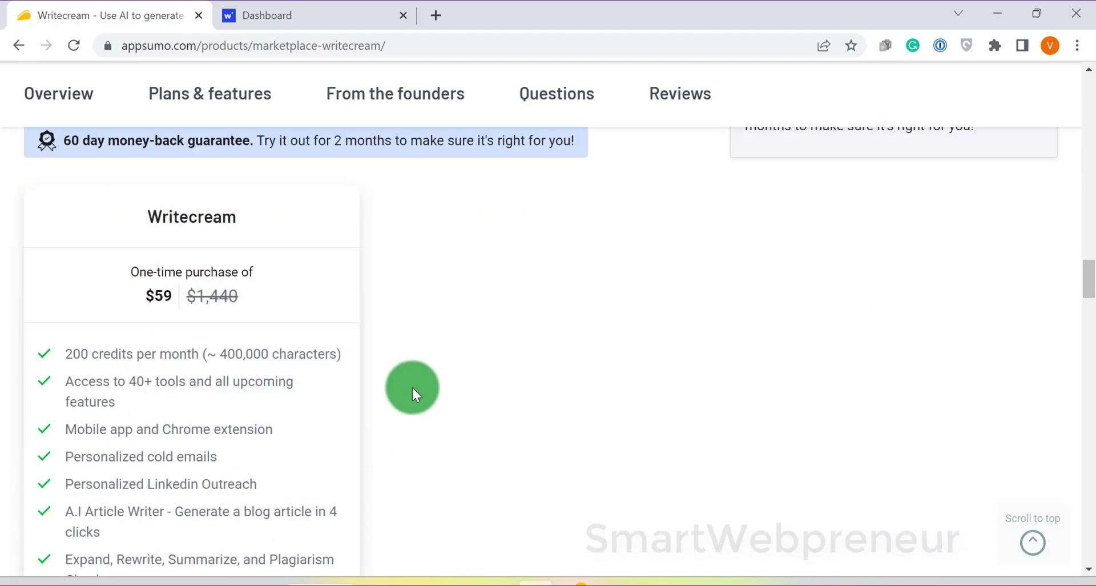
scroll(479, 373, "down", 2)
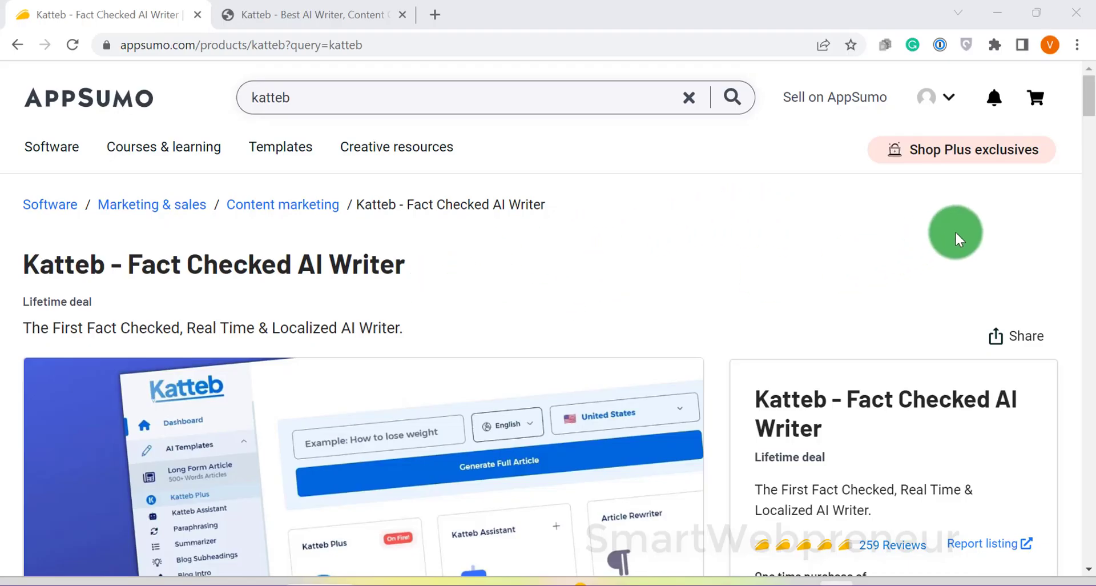
Glance over the Katteb deal on AppSumo, switch to the Katteb dashboard and open the Katteb Plus writer.
scroll(1090, 98, "down", 3)
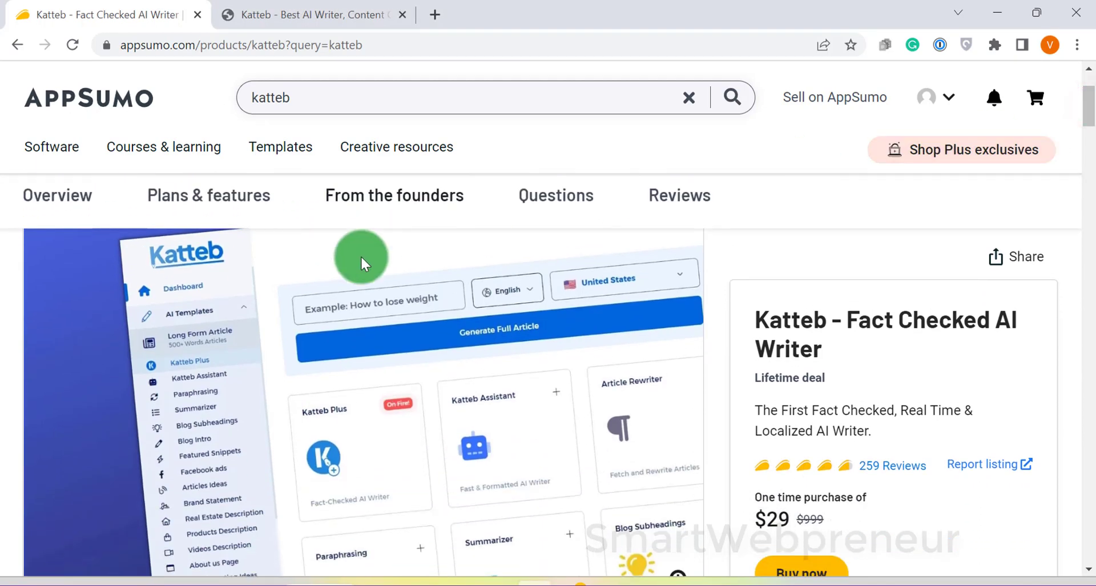
scroll(463, 371, "up", 2)
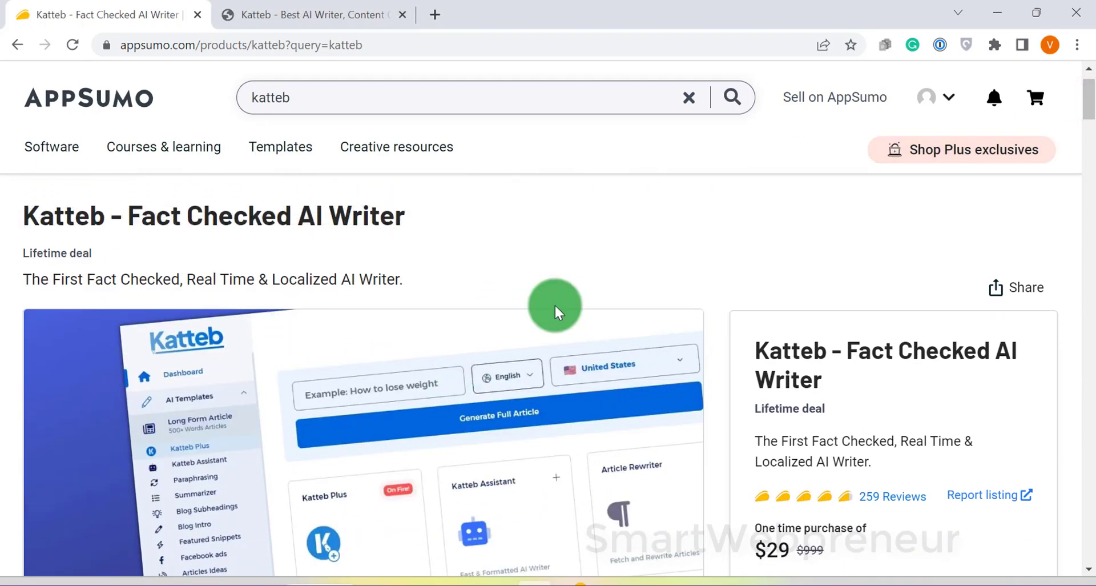
left_click(308, 12)
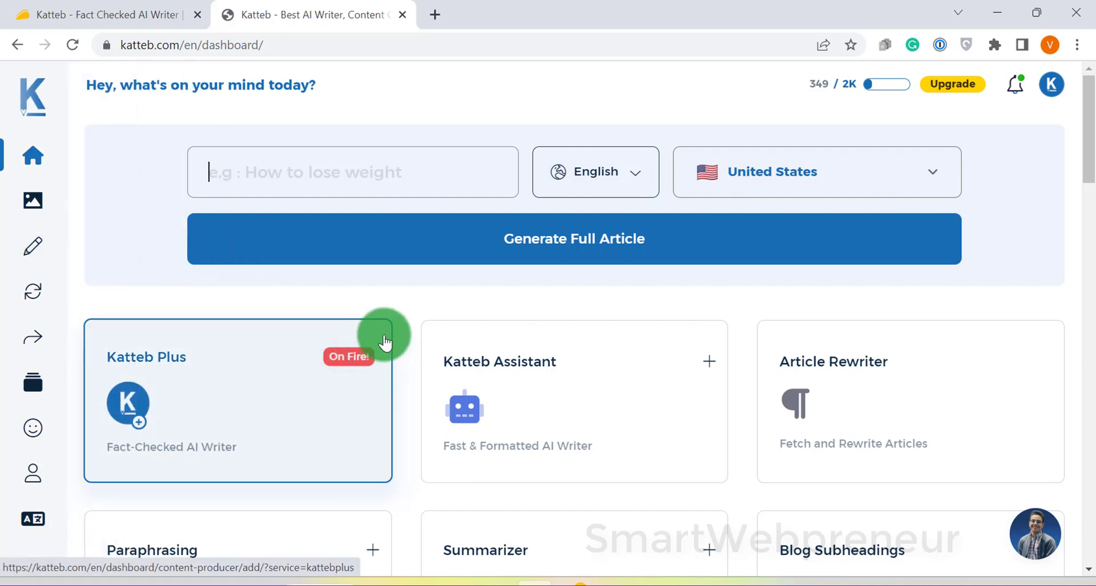
scroll(388, 343, "down", 1)
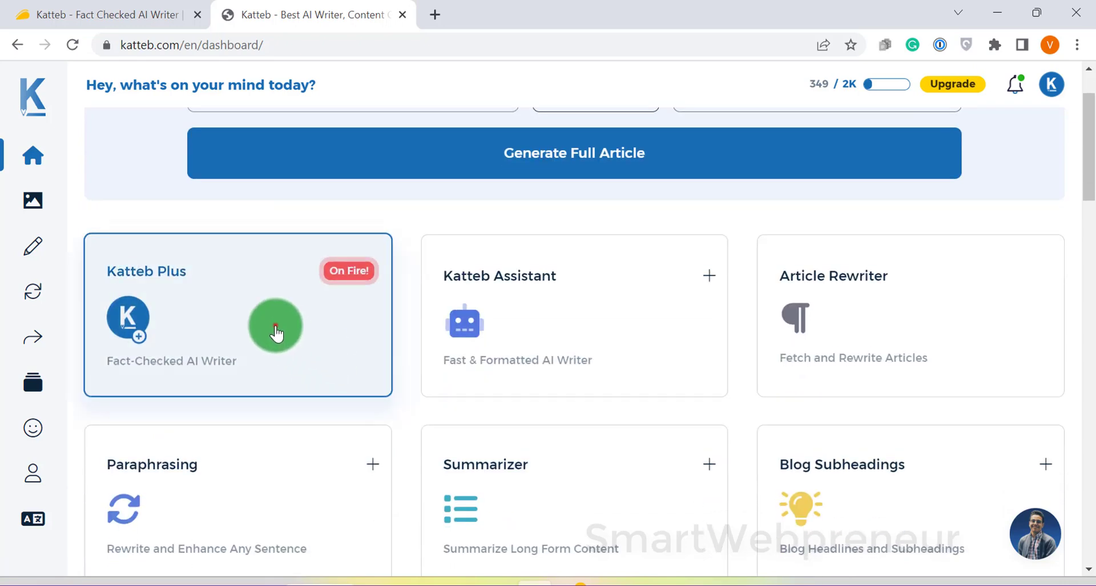
left_click(275, 331)
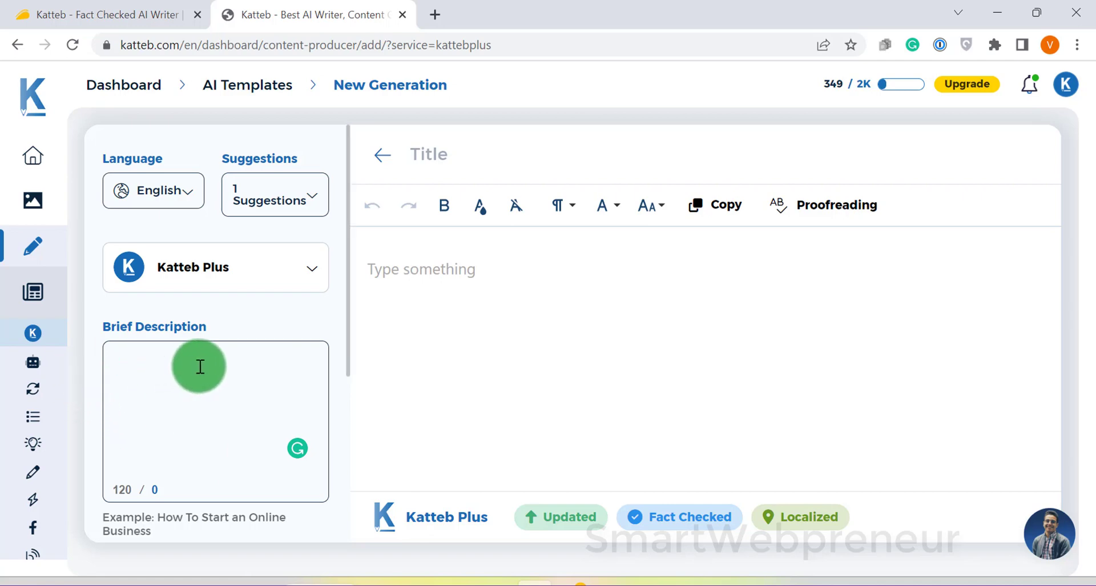
Examine the countries available under Audience Geography in the Katteb Plus form and close the list.
scroll(322, 345, "down", 1)
scroll(322, 345, "down", 2)
scroll(335, 343, "down", 1)
left_click(297, 360)
scroll(237, 429, "down", 4)
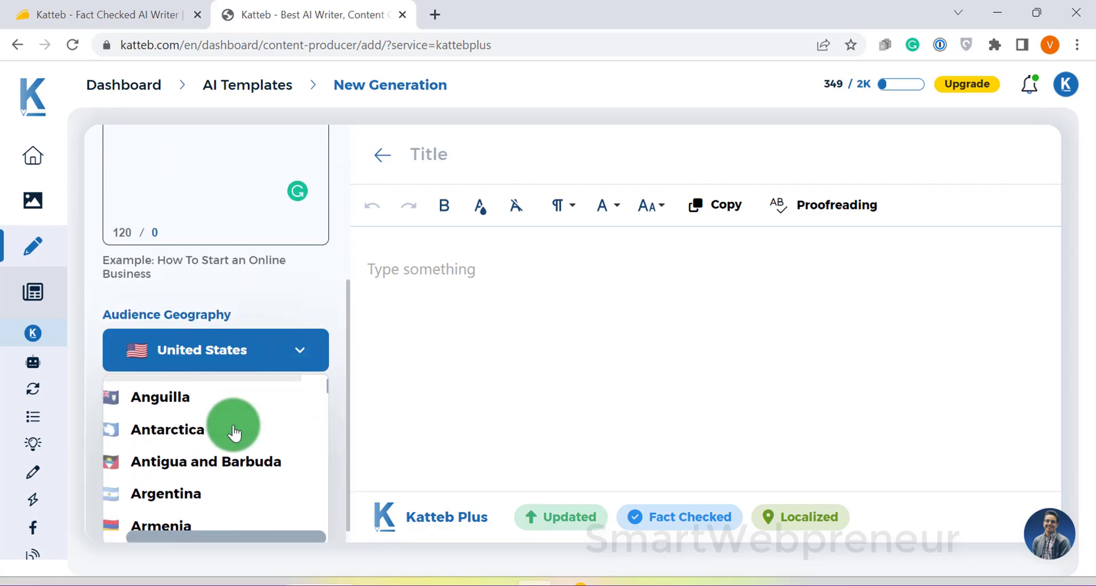
scroll(235, 433, "down", 8)
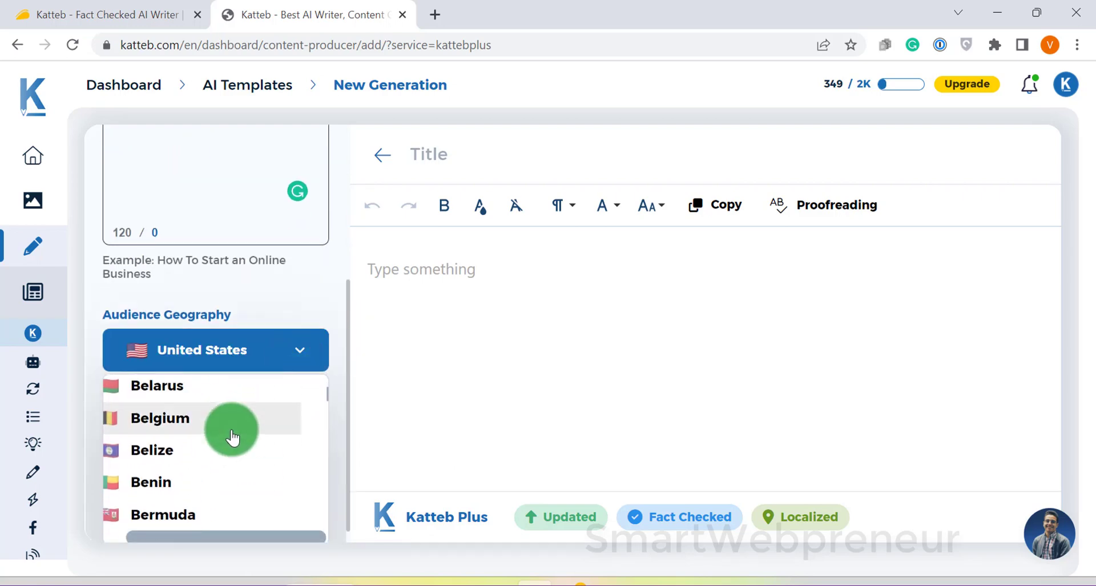
scroll(233, 437, "down", 15)
left_click(307, 306)
Look through the AI templates available in Katteb, from Katteb Plus down to the email and promotional templates.
mouse_move(50, 392)
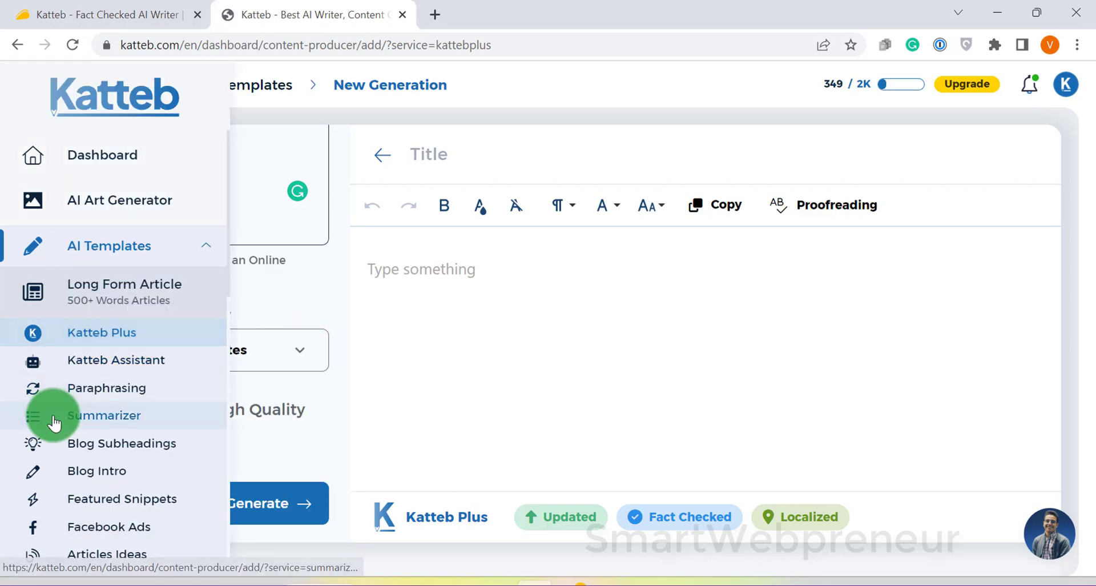
scroll(94, 379, "down", 5)
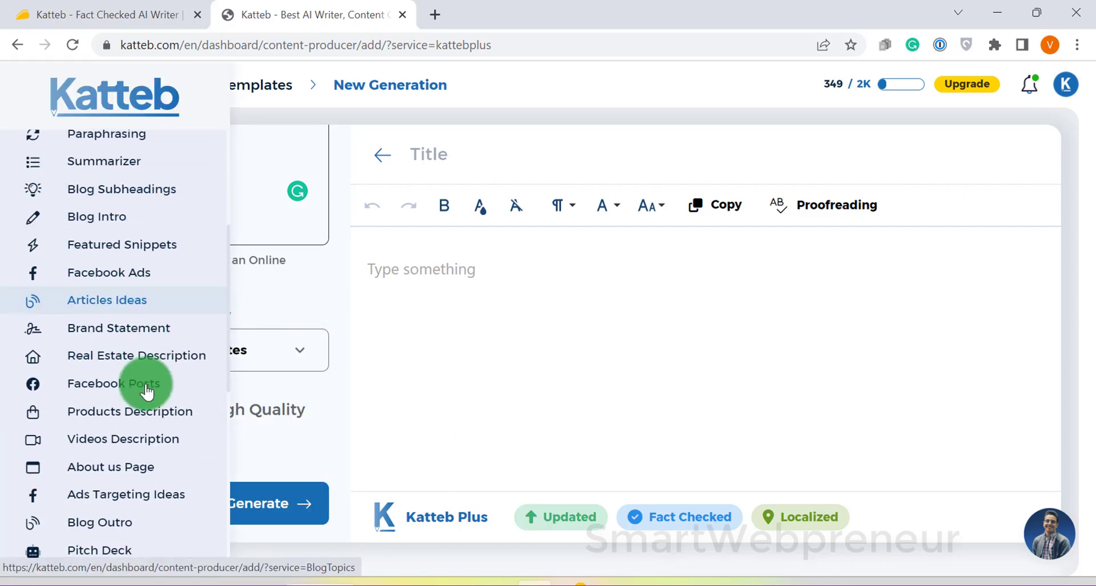
scroll(166, 404, "down", 3)
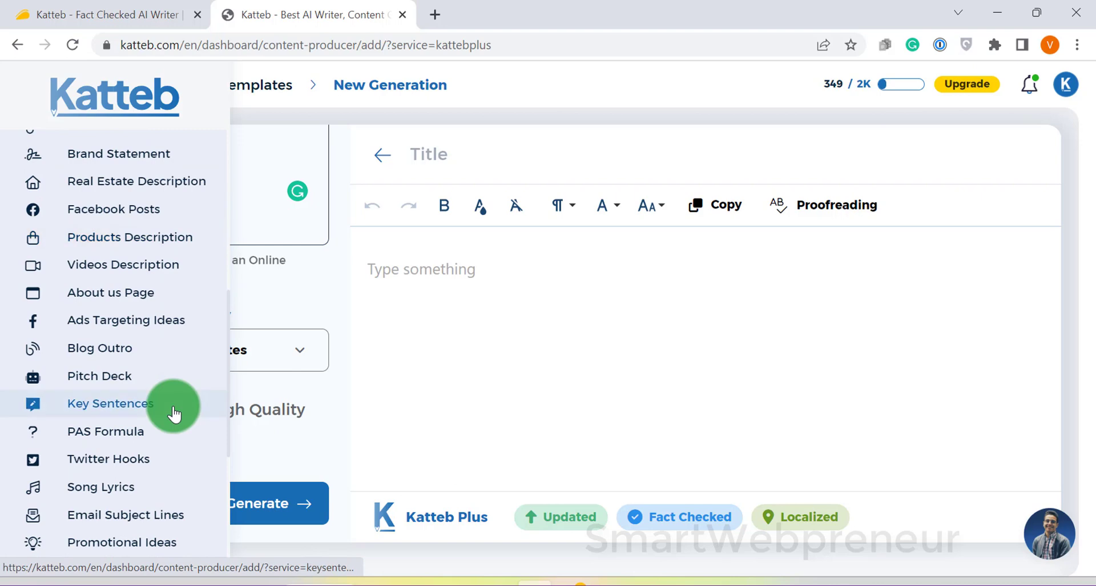
Check the last entries of the AI templates list and look over the examples in the AI Art Generator.
scroll(177, 408, "down", 3)
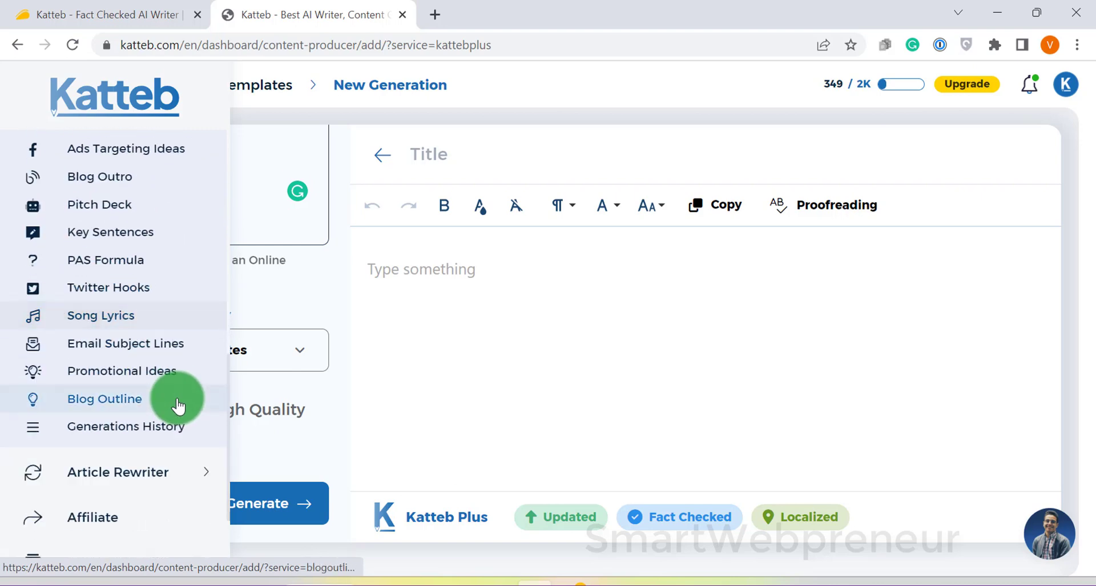
scroll(178, 406, "down", 3)
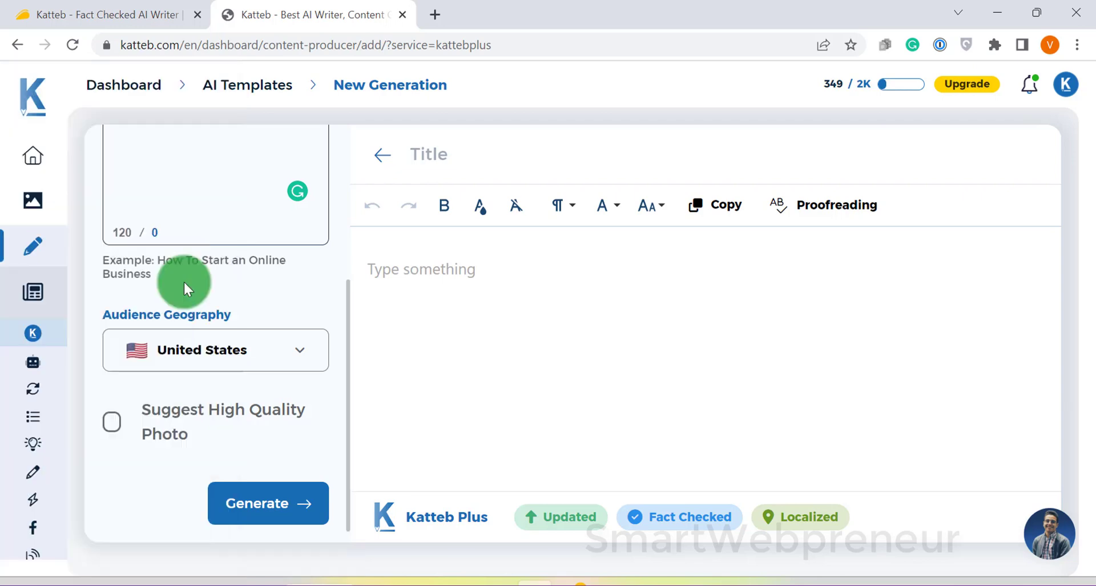
mouse_move(54, 301)
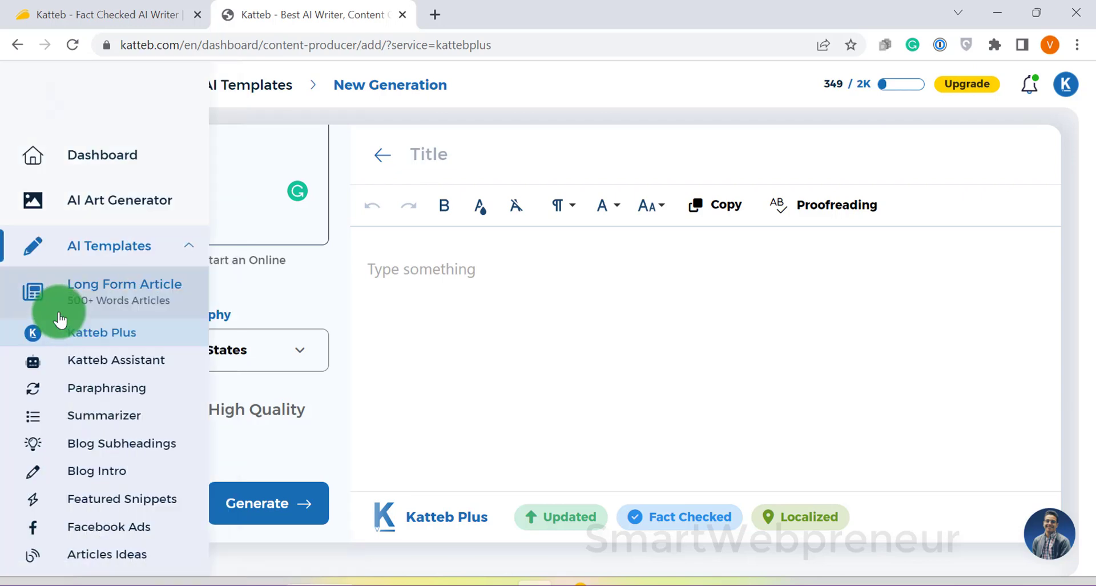
left_click(112, 209)
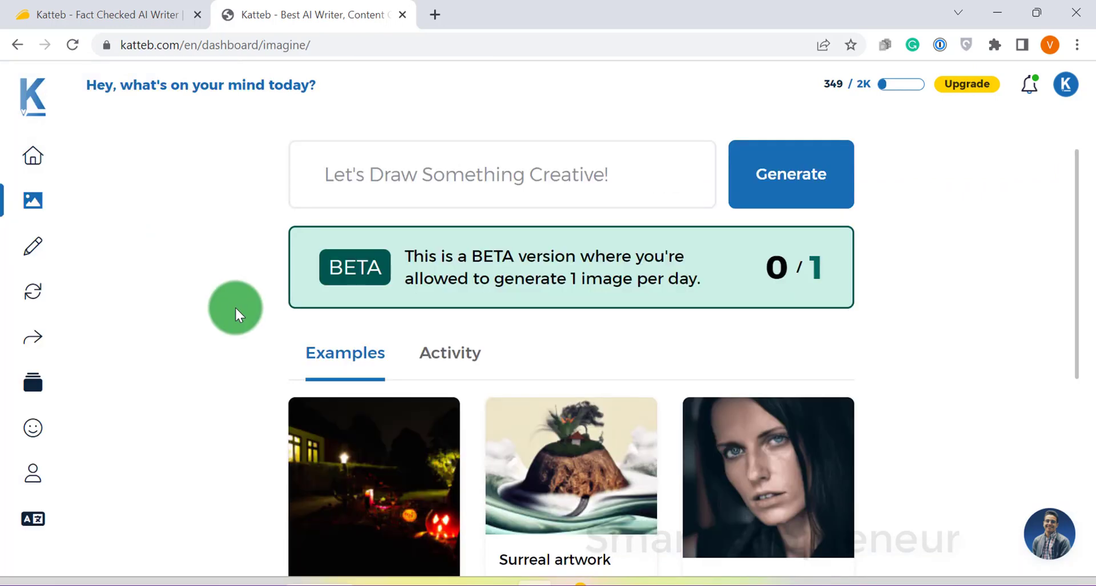
scroll(226, 314, "down", 4)
scroll(211, 320, "down", 4)
scroll(180, 204, "up", 8)
Open Katteb's advanced article rewriter and view its Import Article form.
mouse_move(3, 240)
left_click(186, 303)
left_click(149, 357)
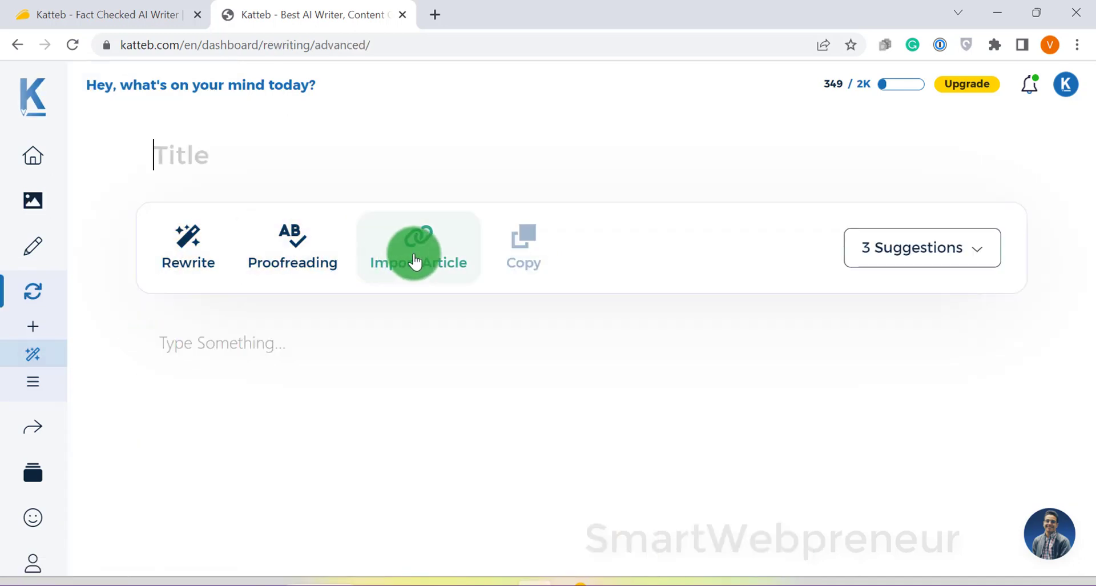
left_click(415, 261)
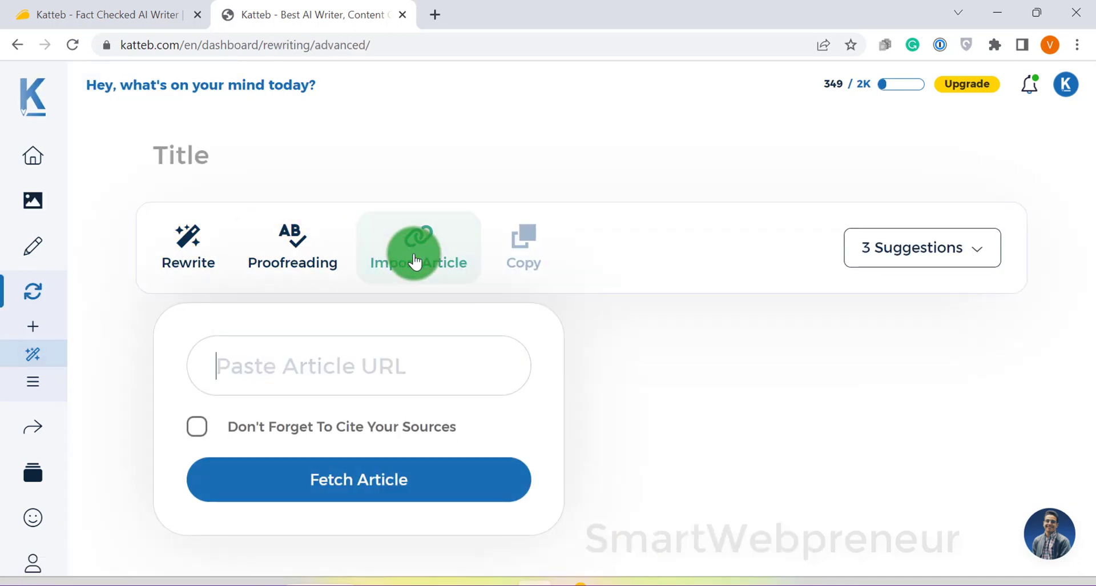
left_click(415, 261)
Return to the Katteb deal on AppSumo and review its price, at-a-glance details, deal terms and plan features.
left_click(138, 21)
scroll(845, 372, "down", 6)
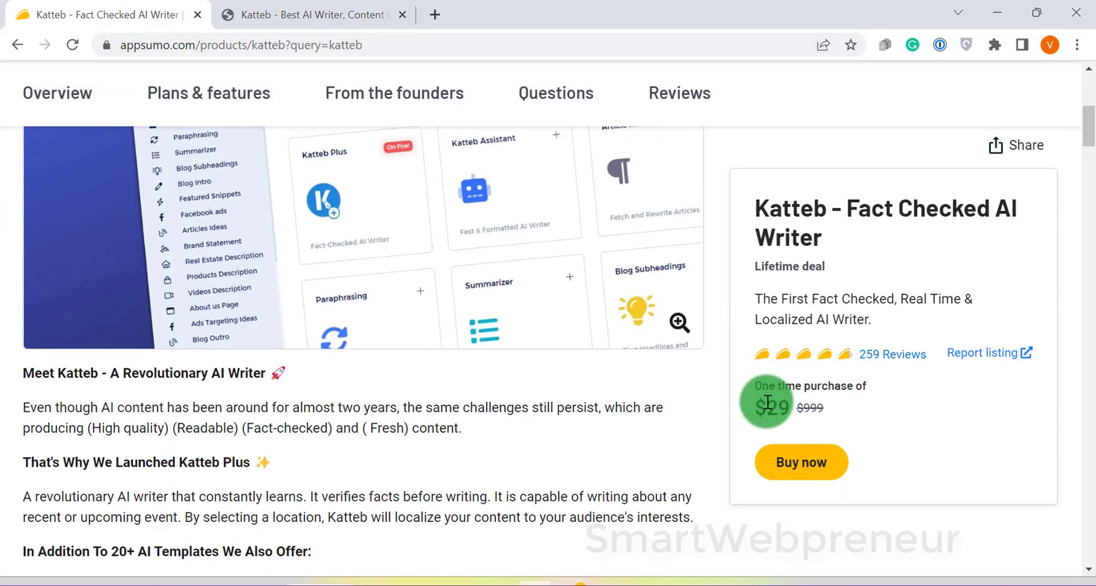
scroll(404, 330, "down", 13)
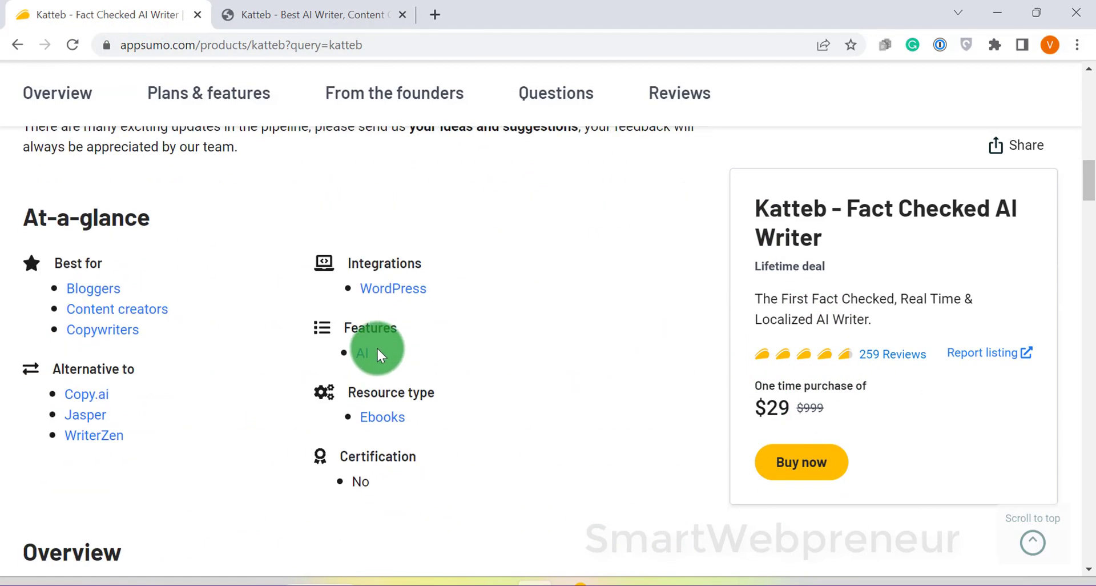
scroll(377, 347, "down", 15)
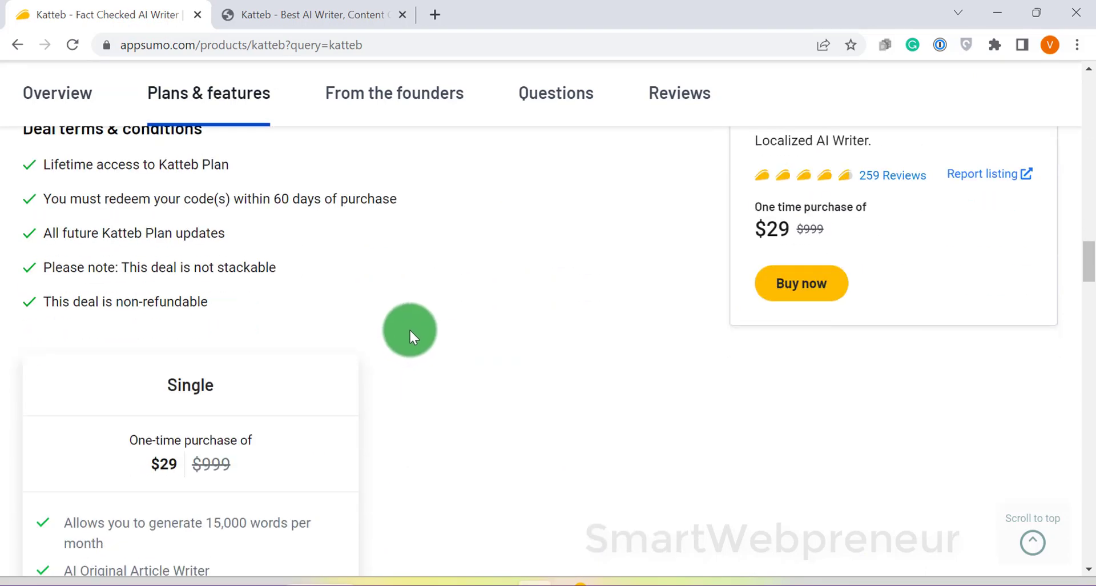
scroll(502, 309, "down", 5)
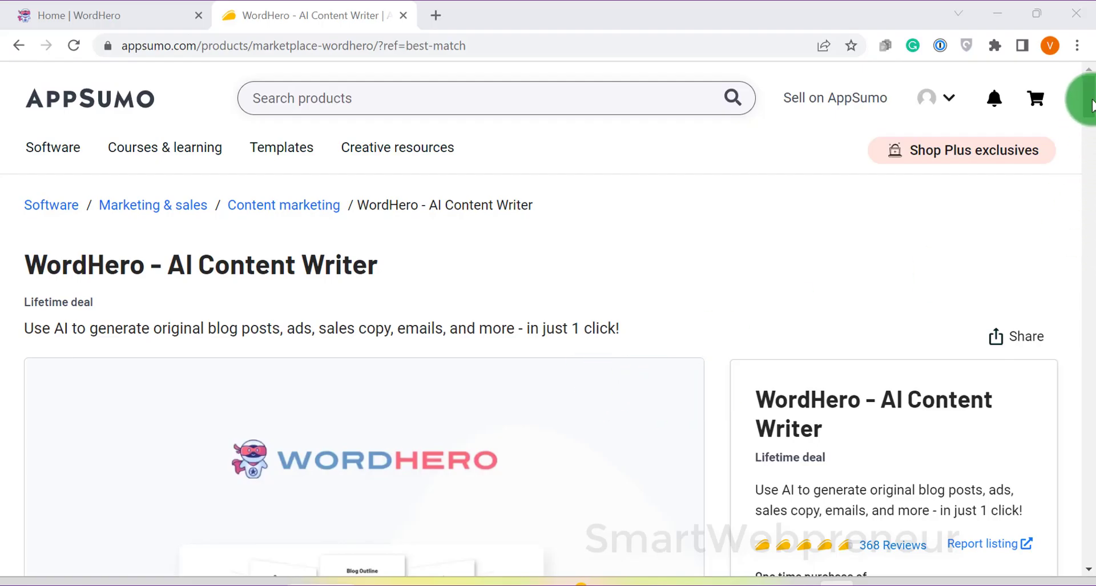
Glance over the WordHero deal on AppSumo and switch to the WordHero app's home page.
left_click(1091, 98)
left_click_drag(1091, 98, 1089, 109)
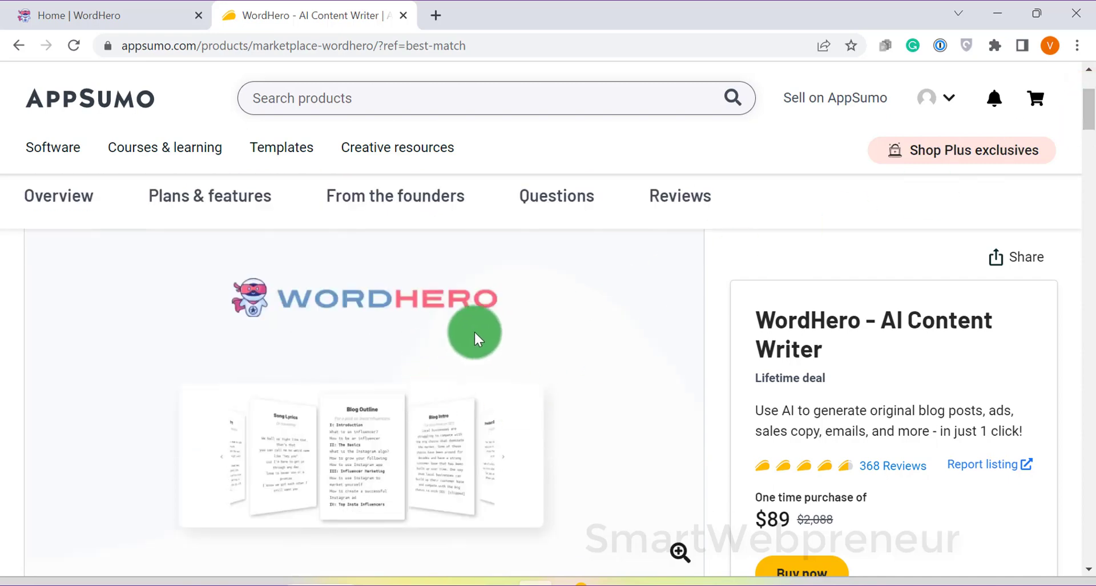
left_click(131, 11)
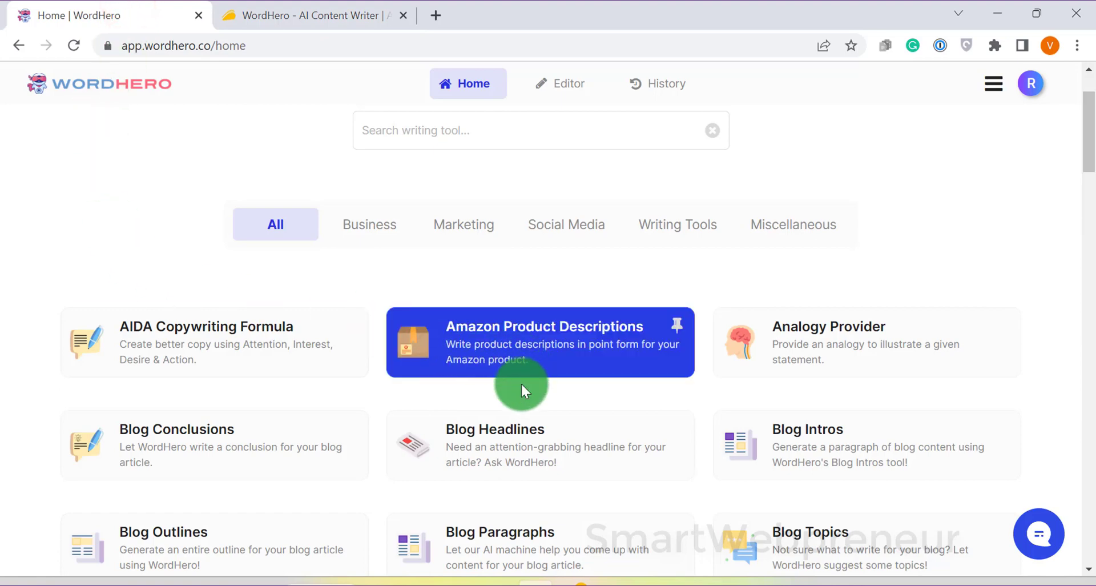
Look through WordHero's writing tools from the blog generators down to the product tools and back up to the blog tools.
scroll(477, 313, "down", 1)
scroll(306, 355, "down", 3)
scroll(574, 329, "down", 3)
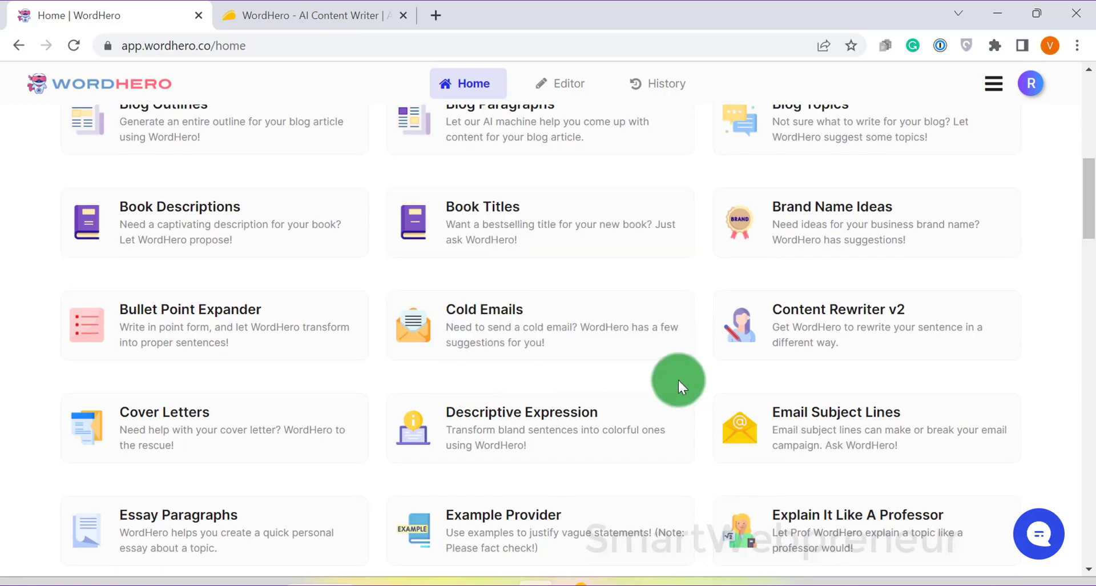
scroll(692, 370, "down", 1)
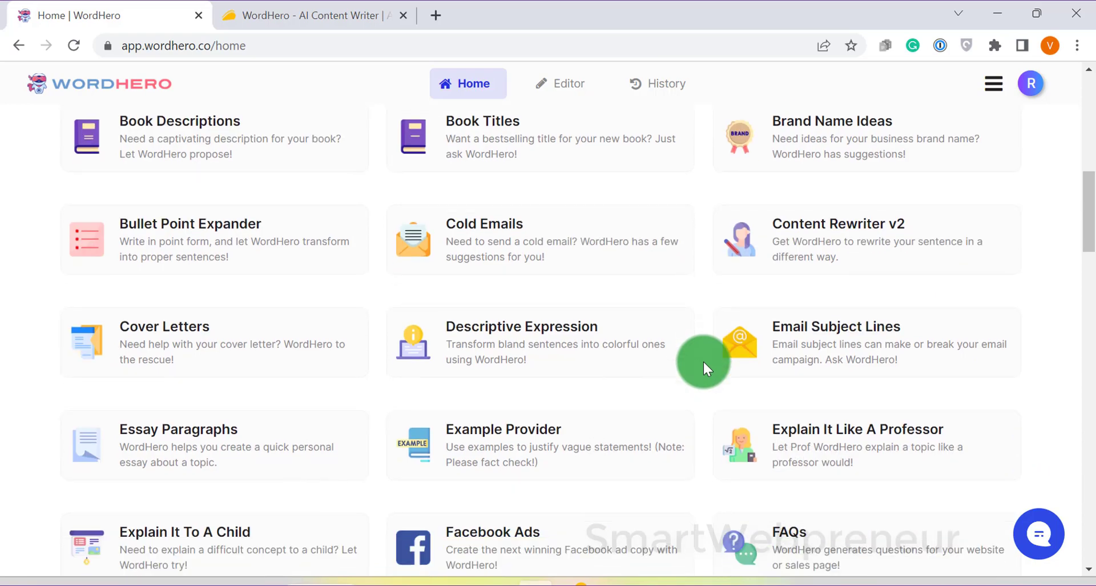
scroll(704, 365, "down", 6)
scroll(674, 359, "down", 4)
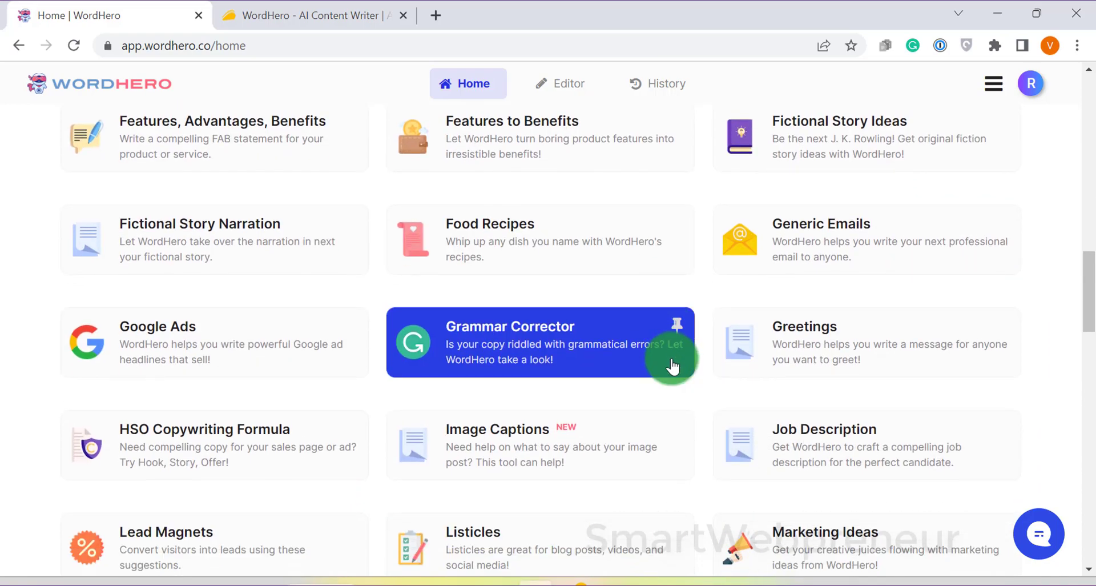
scroll(666, 363, "down", 3)
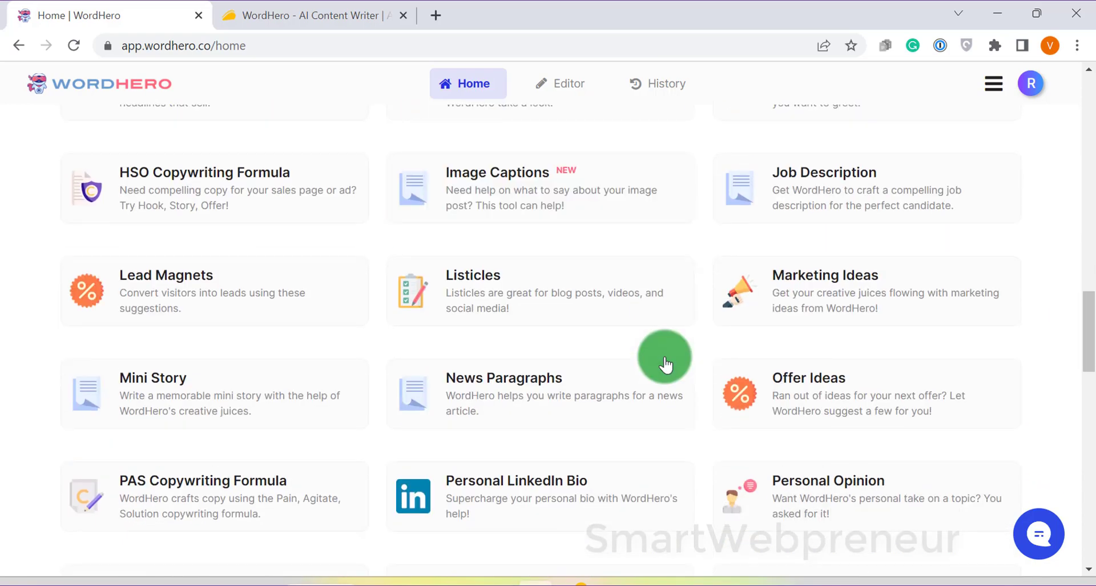
scroll(663, 355, "down", 3)
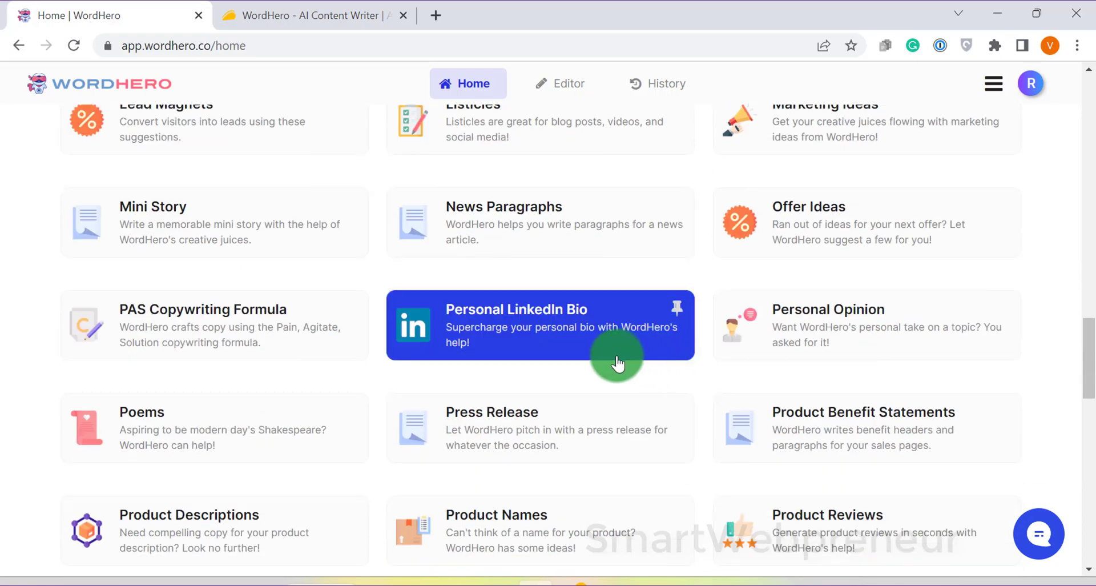
scroll(702, 322, "up", 4)
scroll(701, 320, "up", 11)
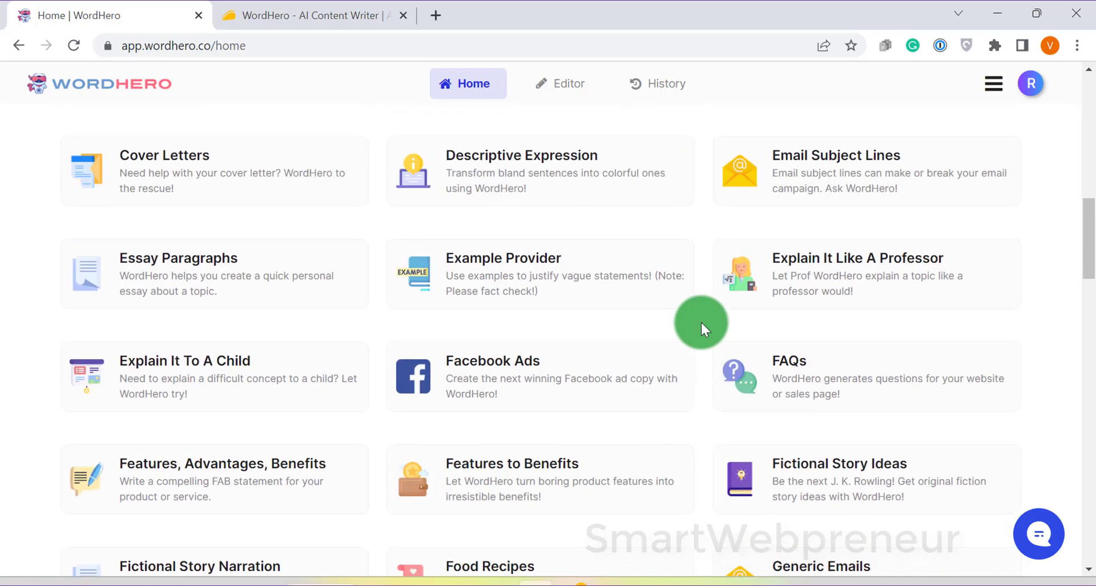
scroll(700, 320, "up", 6)
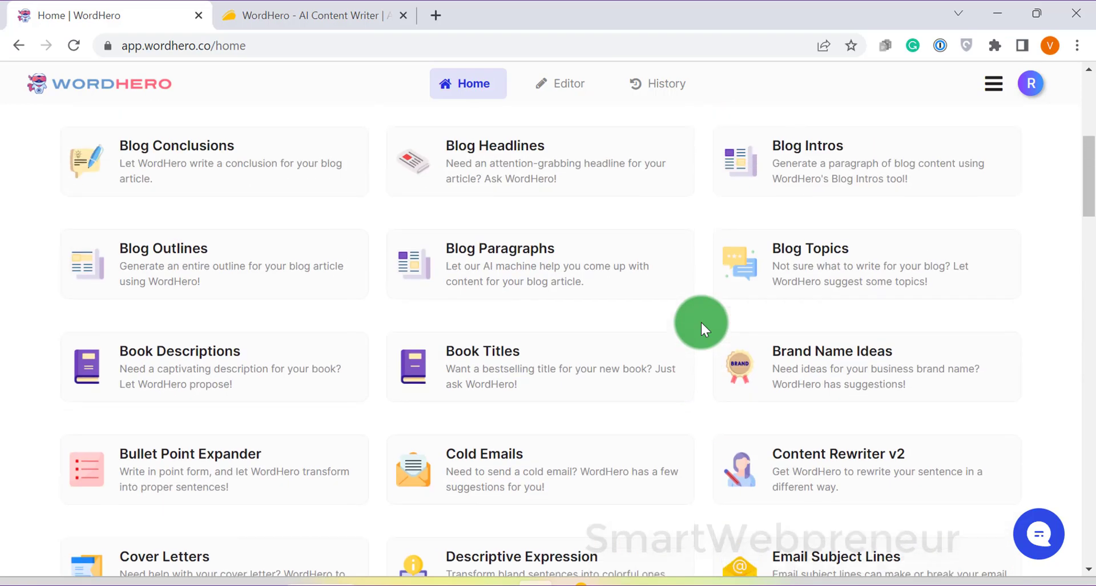
Open the Blog Paragraphs tool, inspect its description, keywords and tone fields, and close it.
left_click(551, 317)
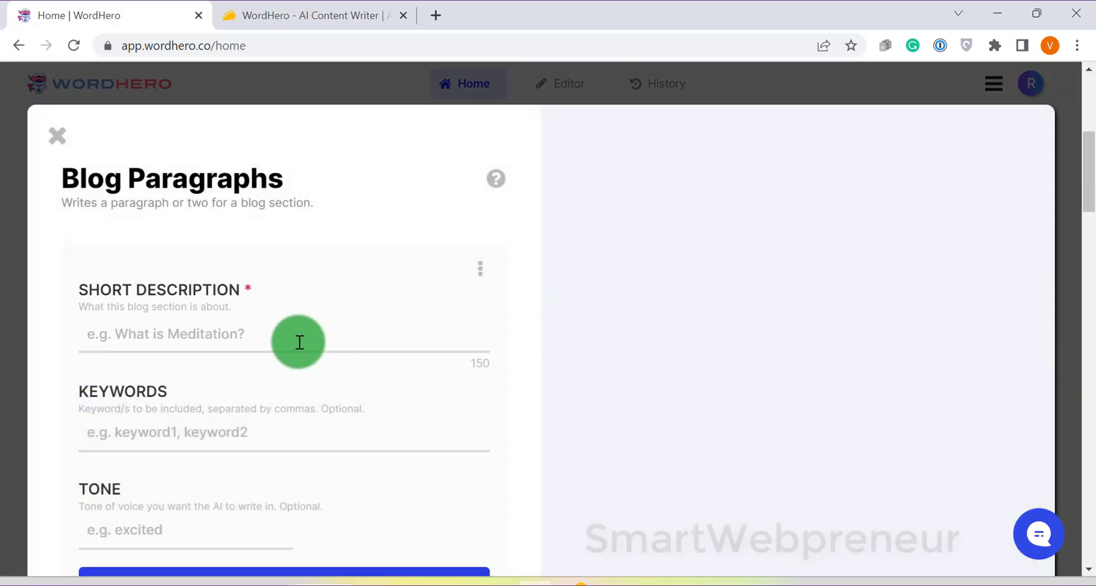
left_click(299, 342)
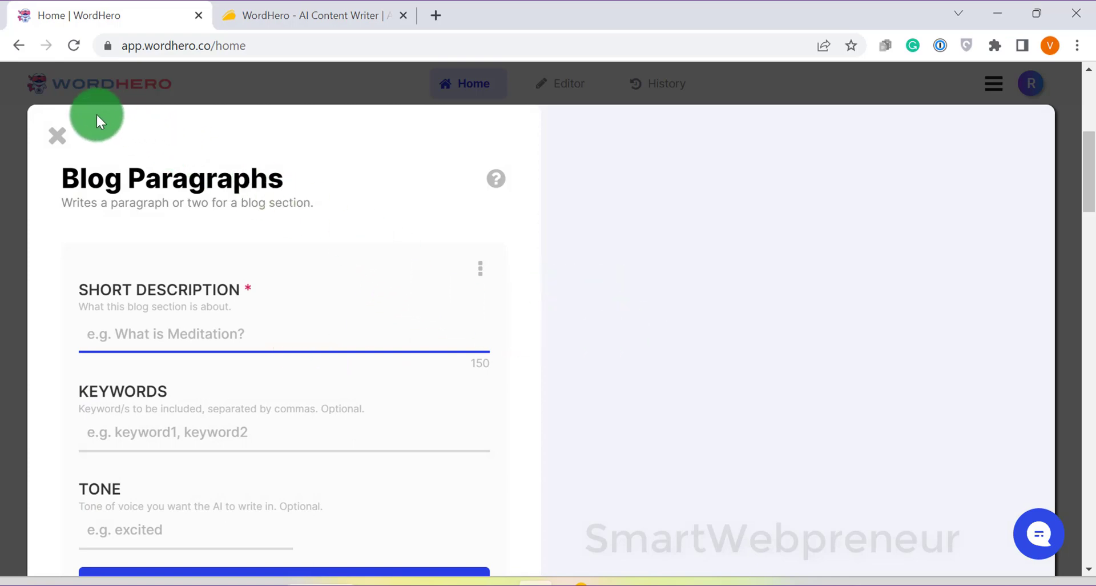
left_click(57, 136)
View the blank document in the WordHero editor and return to the home page to show the Writing Tools category.
left_click(587, 91)
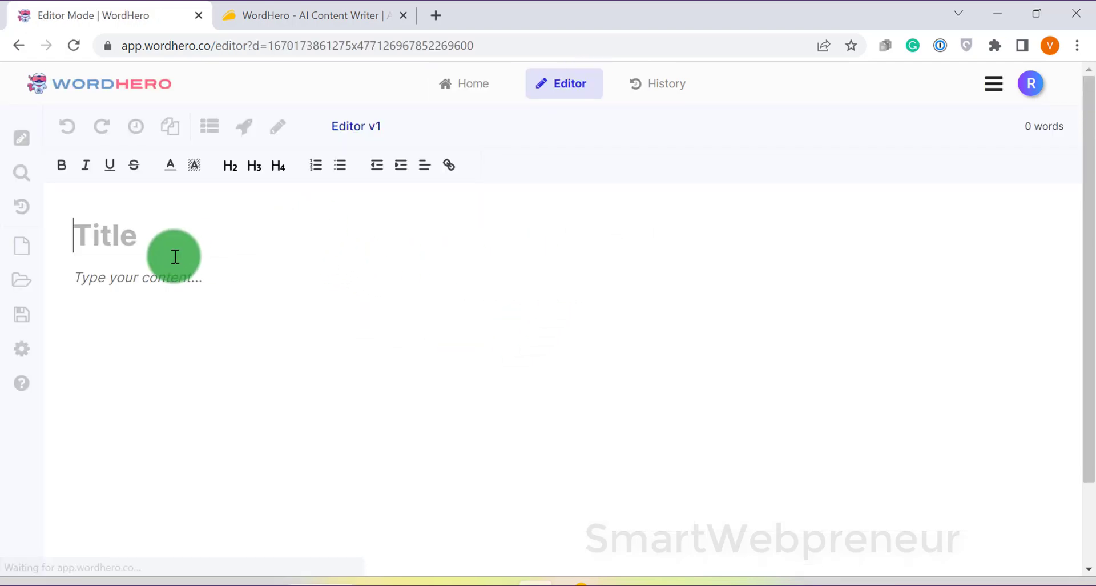
left_click(146, 232)
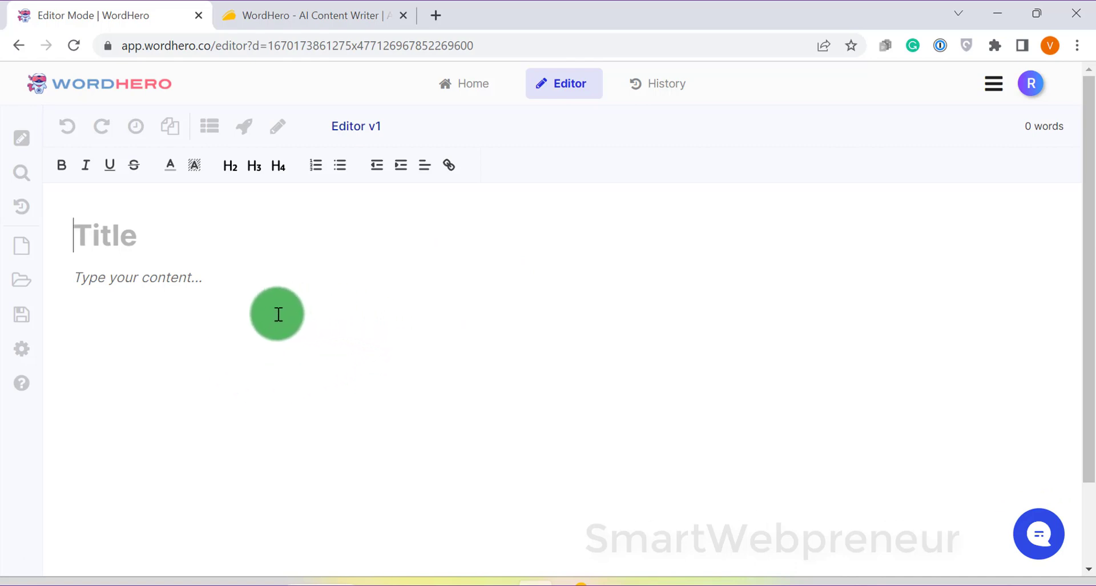
left_click(455, 91)
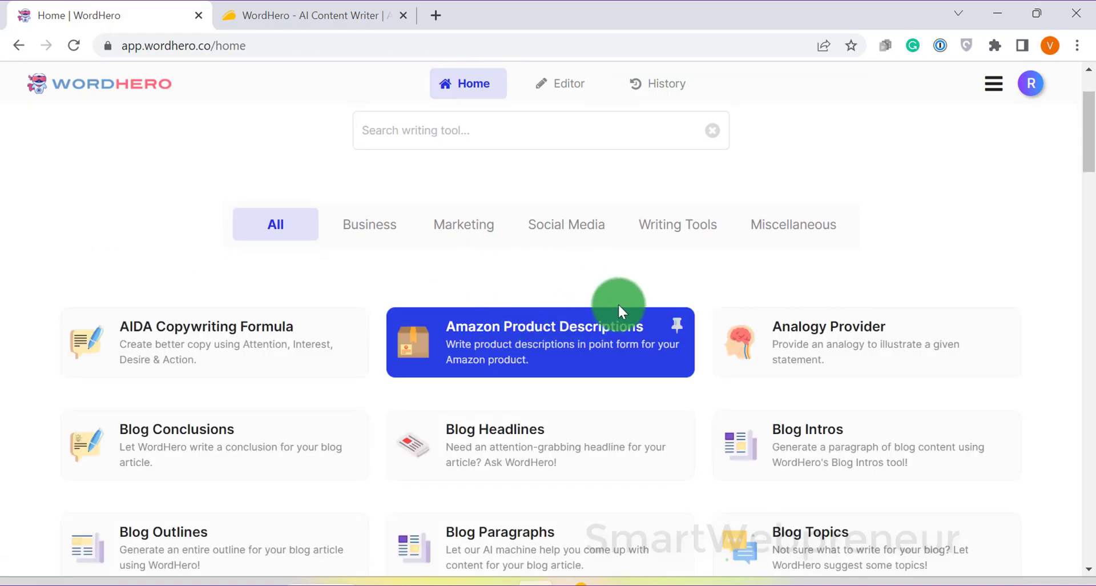
scroll(611, 274, "down", 1)
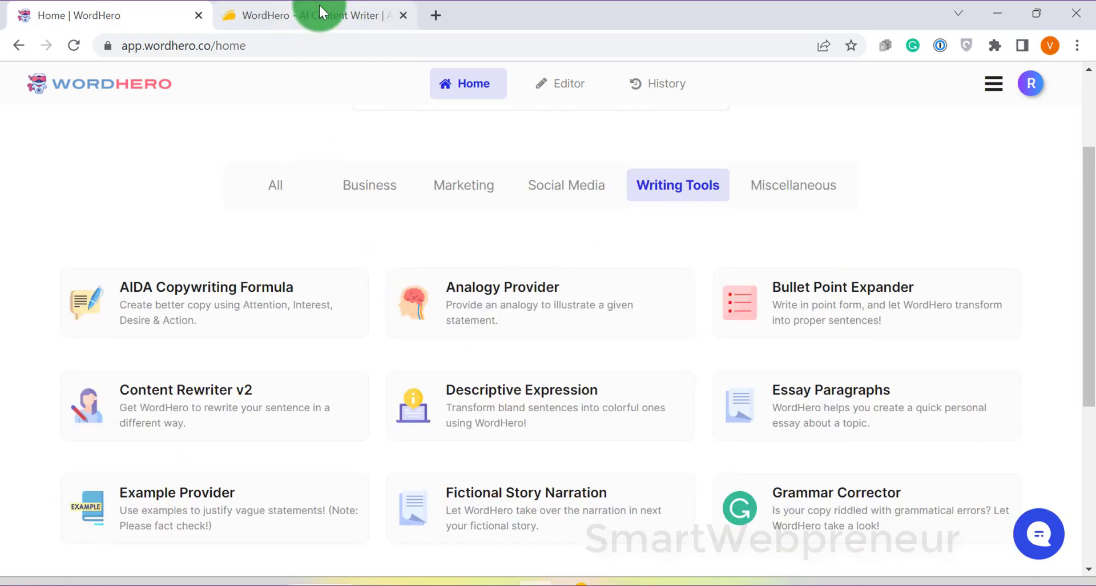
Review the WordHero deal on AppSumo, including its price, overview, deal terms and the features of the Single plan.
left_click(320, 14)
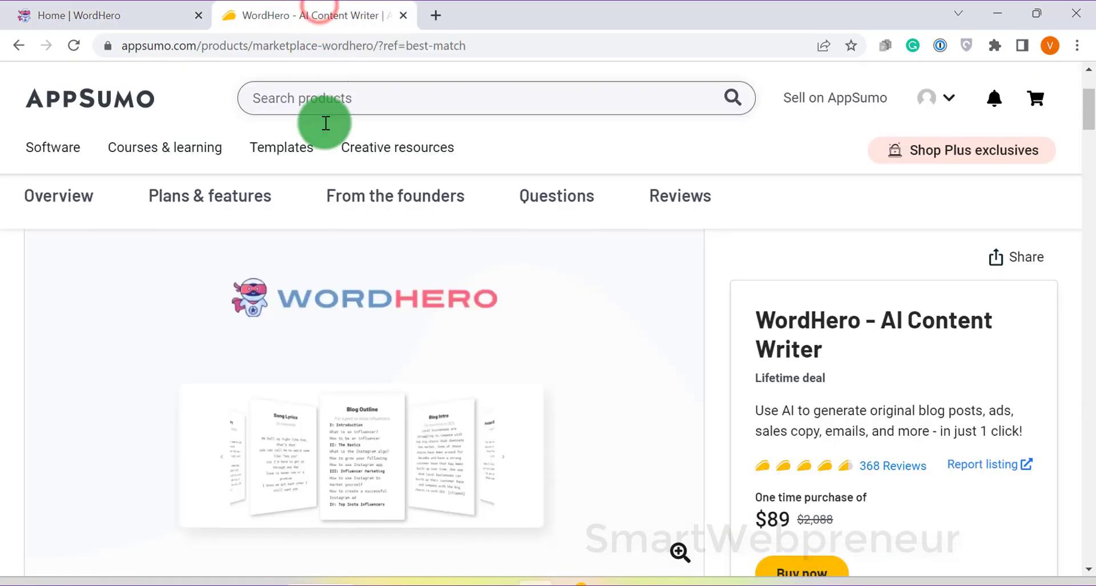
scroll(592, 351, "down", 2)
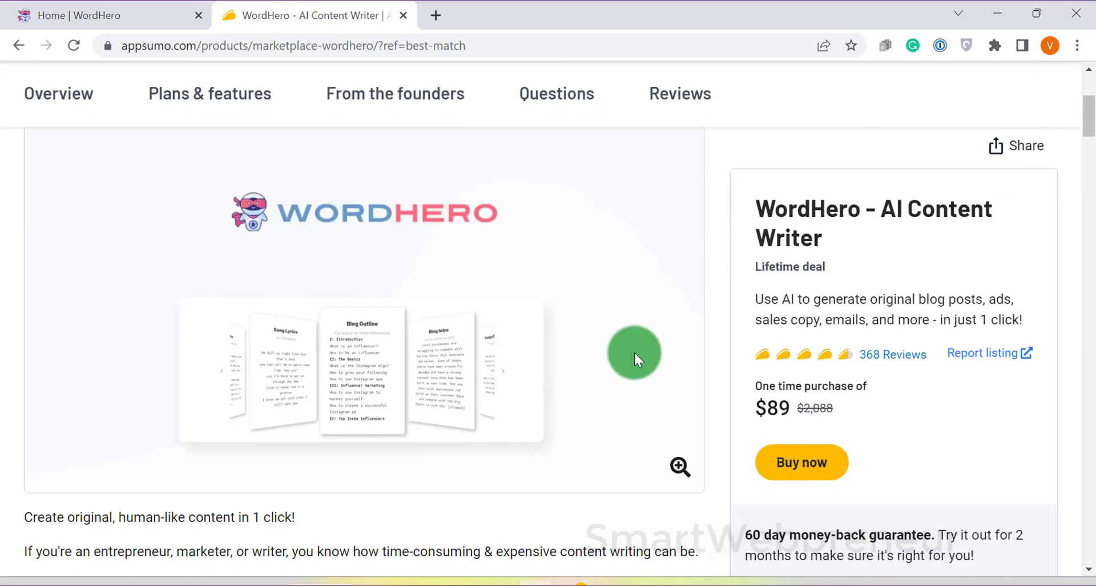
scroll(634, 360, "down", 20)
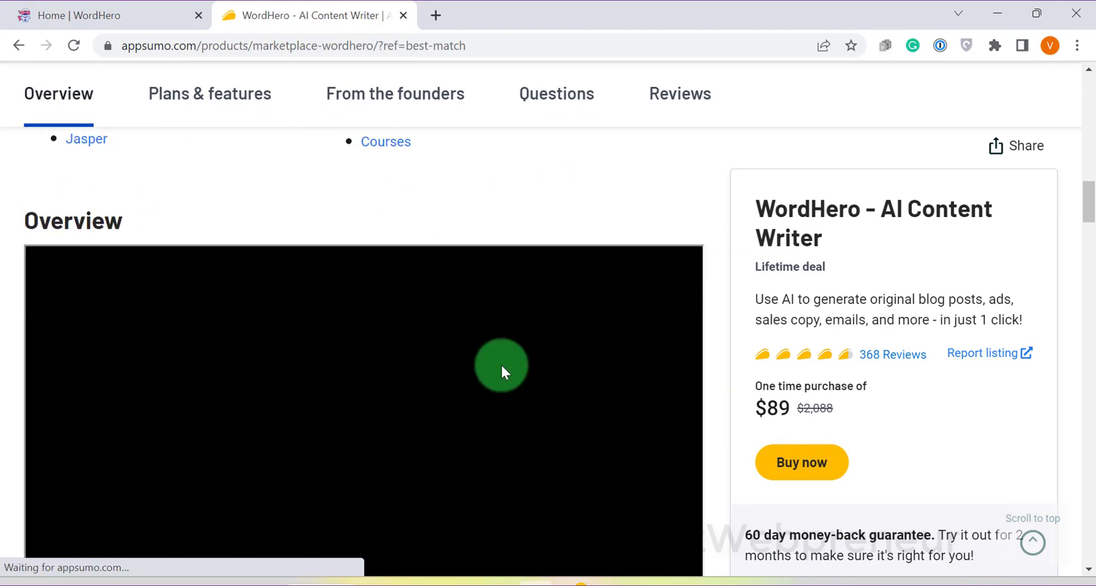
scroll(513, 354, "down", 10)
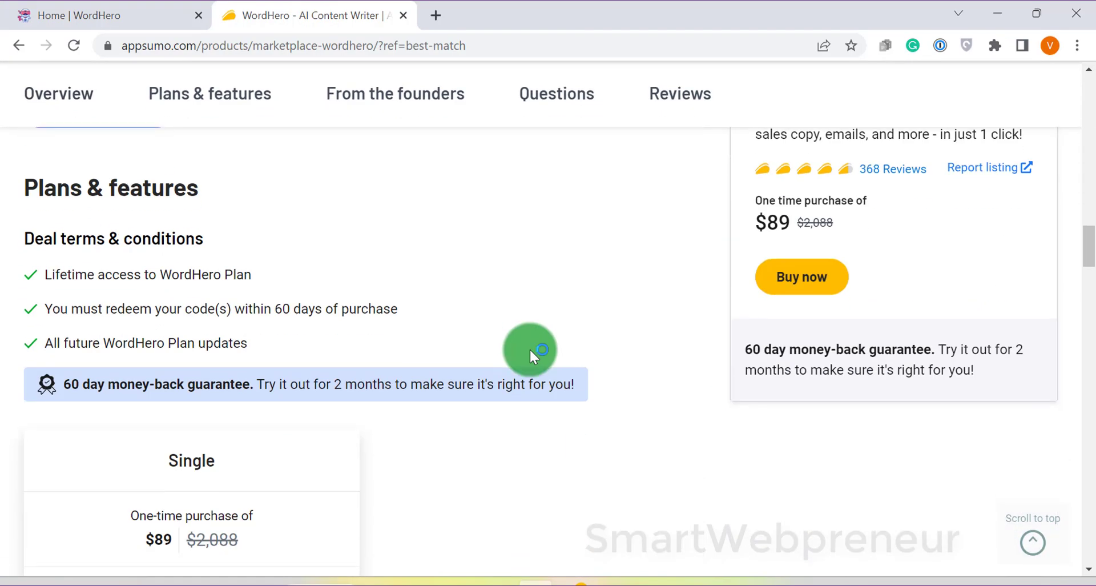
scroll(530, 351, "down", 5)
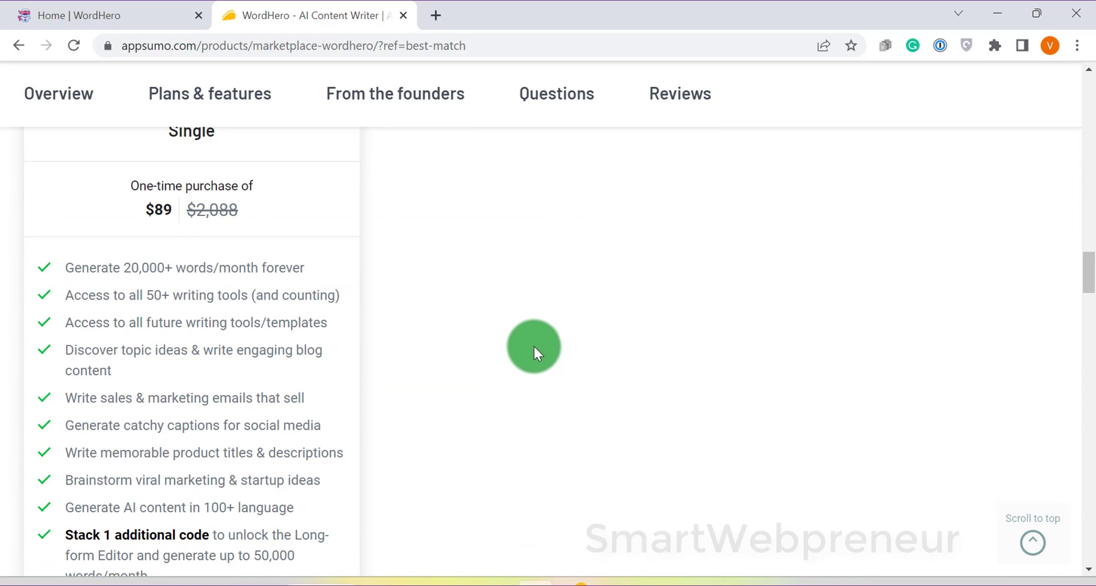
scroll(535, 341, "down", 2)
scroll(535, 341, "up", 2)
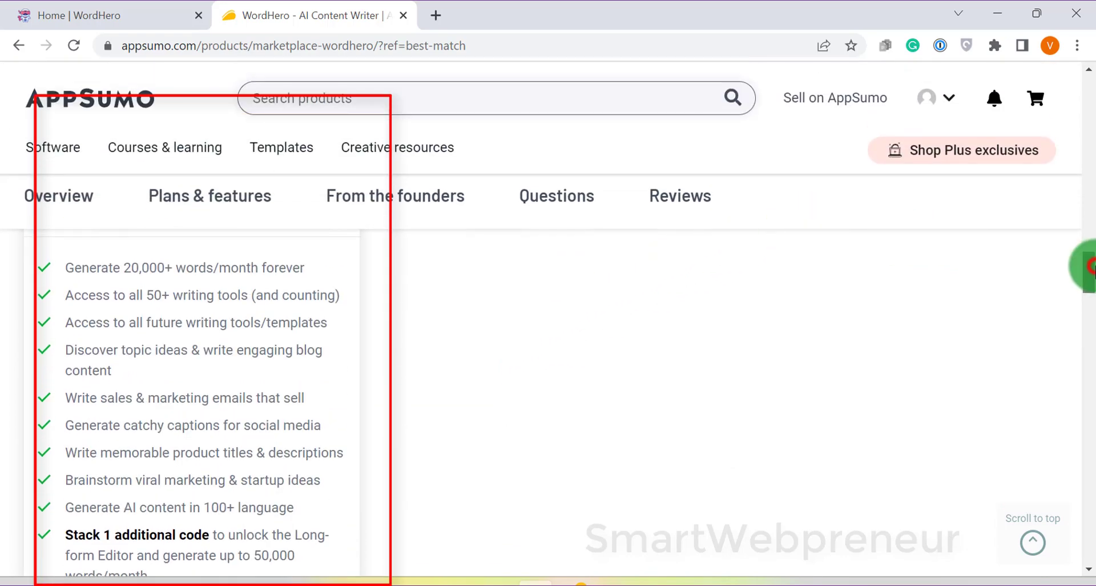
left_click_drag(1089, 269, 1090, 276)
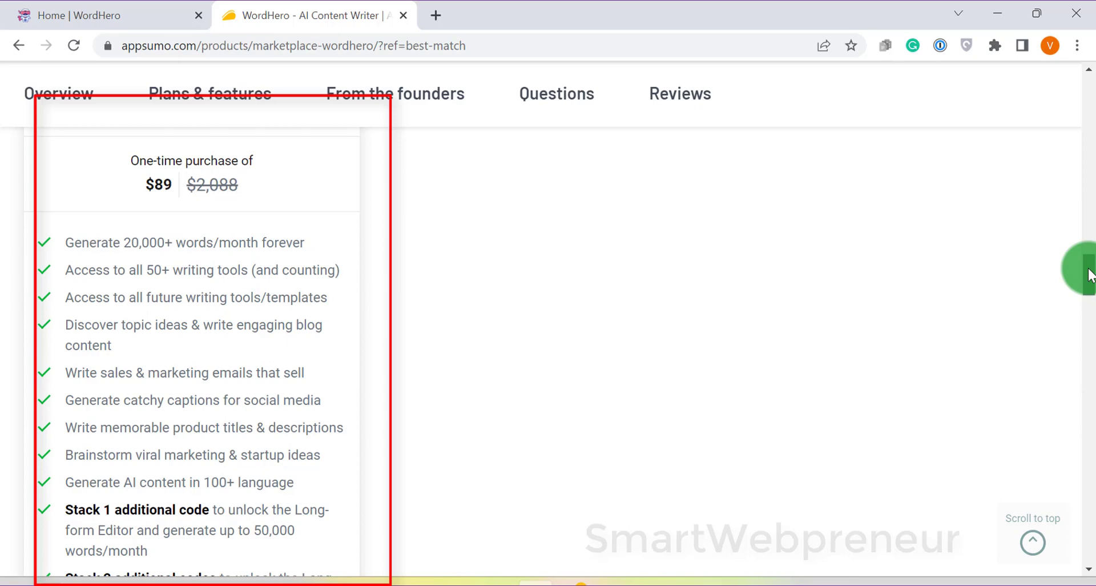
left_click_drag(1091, 276, 1072, 282)
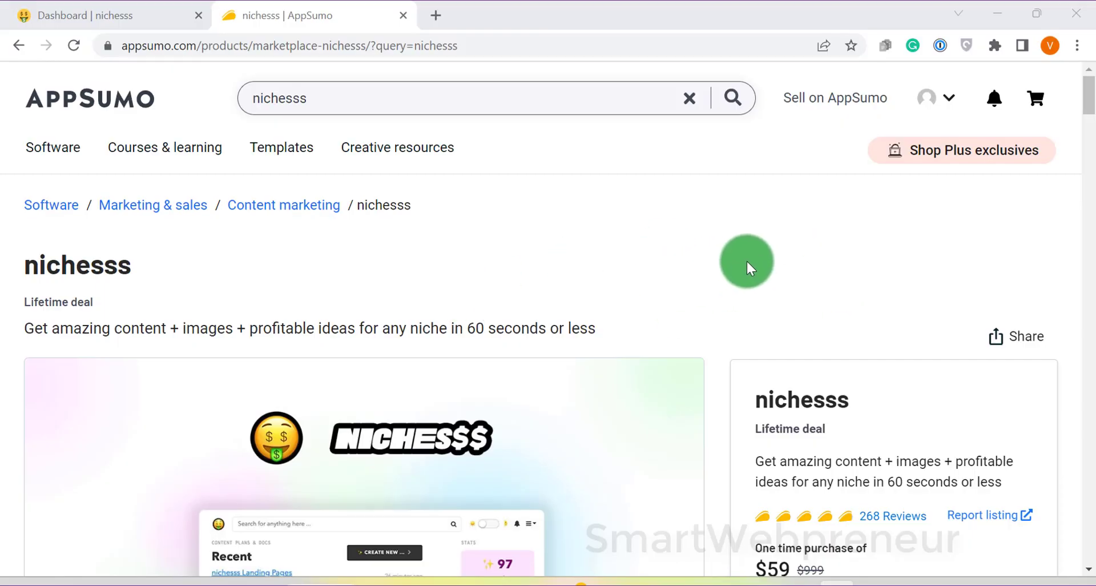
Glance over the nichesss deal on AppSumo and switch to the nichesss dashboard to view its Content Tools.
scroll(551, 280, "down", 2)
scroll(550, 280, "down", 2)
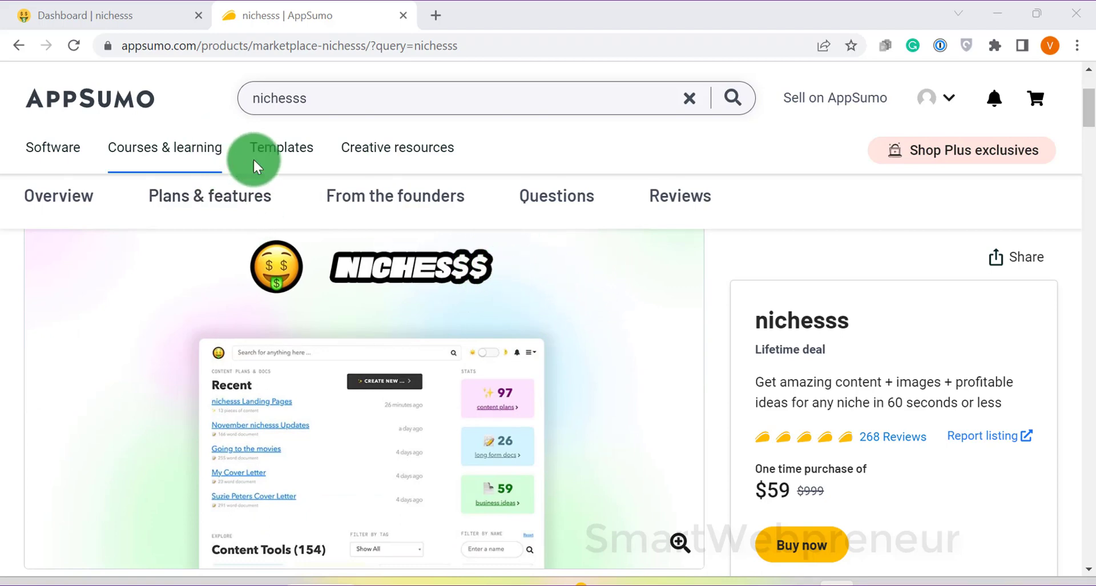
left_click(126, 33)
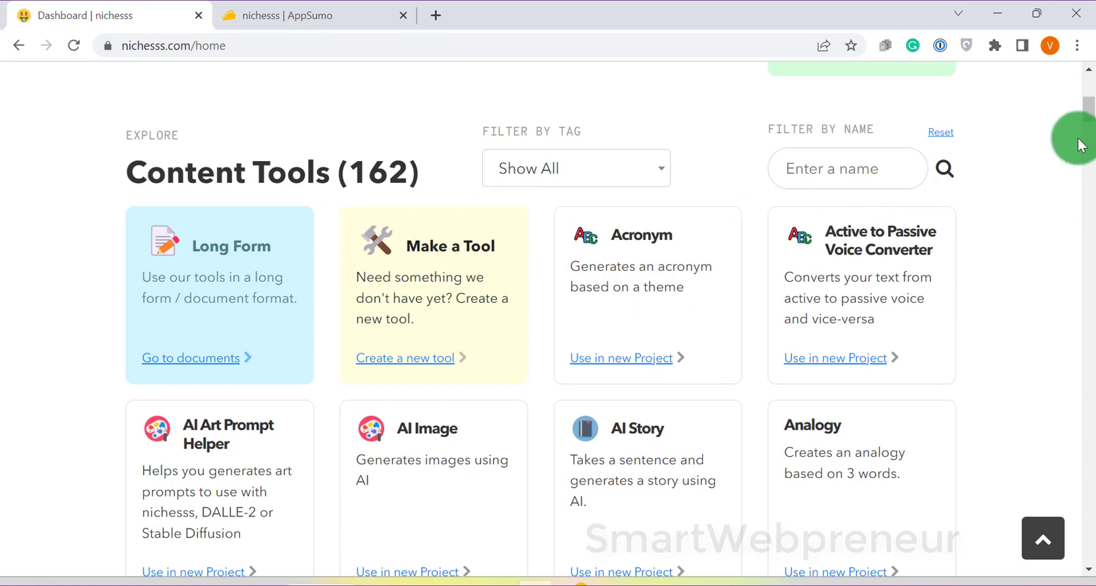
Browse the Content Tools in the nichesss dashboard, including the AI, blog and book tools.
scroll(1081, 137, "down", 6)
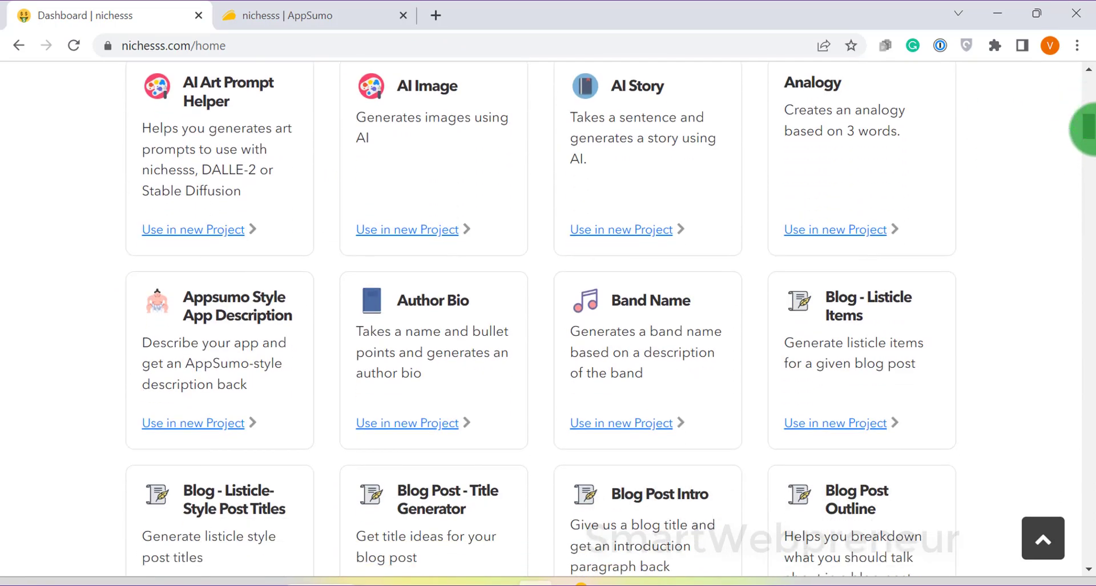
scroll(1088, 130, "down", 3)
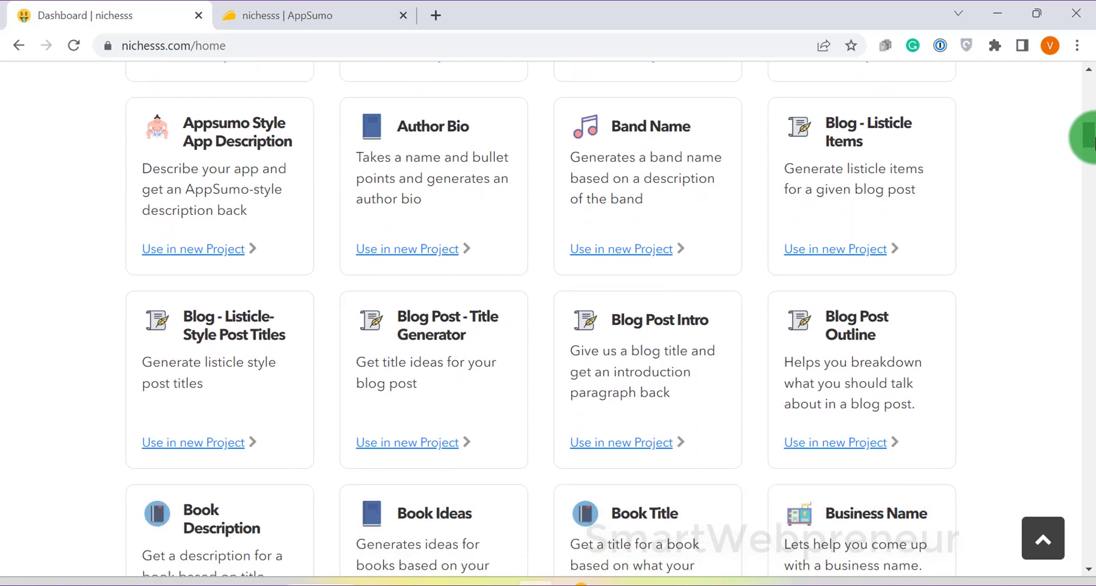
scroll(1092, 142, "down", 4)
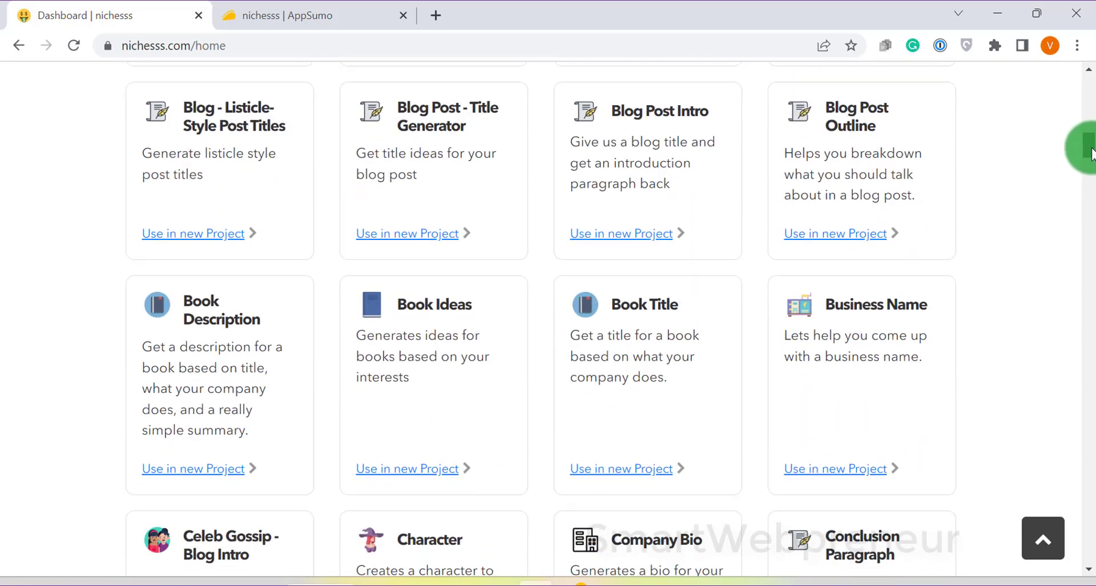
left_click_drag(1091, 153, 1087, 118)
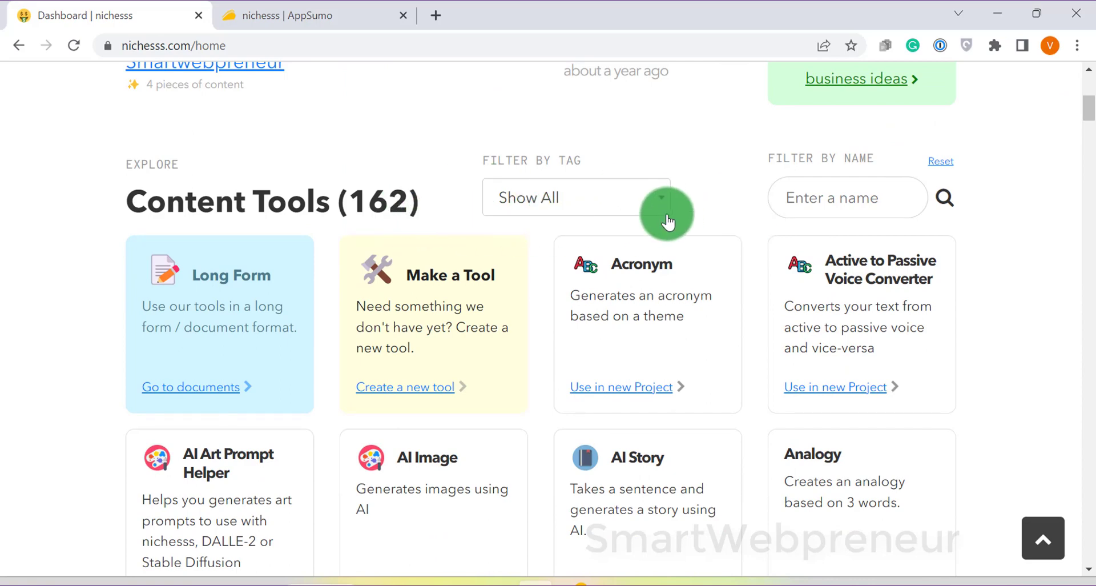
Create a 1-Click Post titled "How to Lose Weight in 30 Days", building its outline and generating the article from it.
left_click(220, 320)
scroll(428, 335, "down", 2)
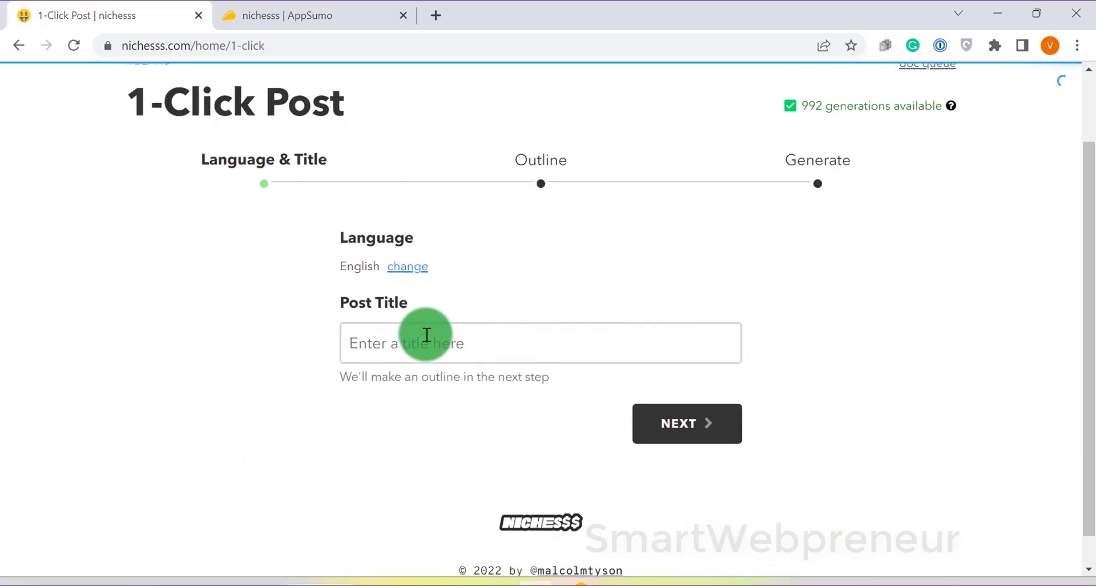
left_click(468, 343)
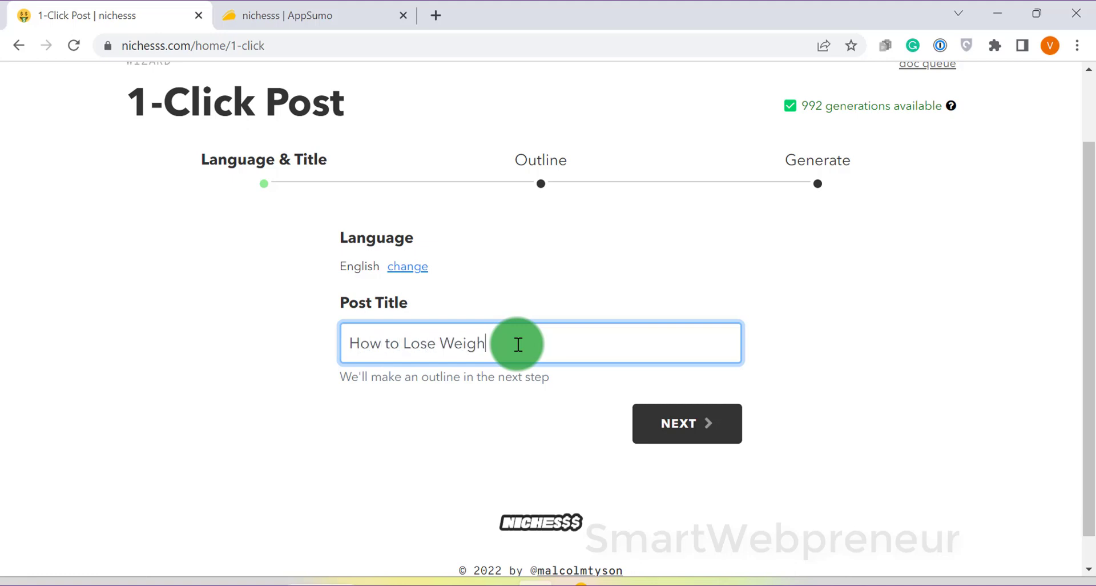
type("t in 30 Days")
left_click(714, 437)
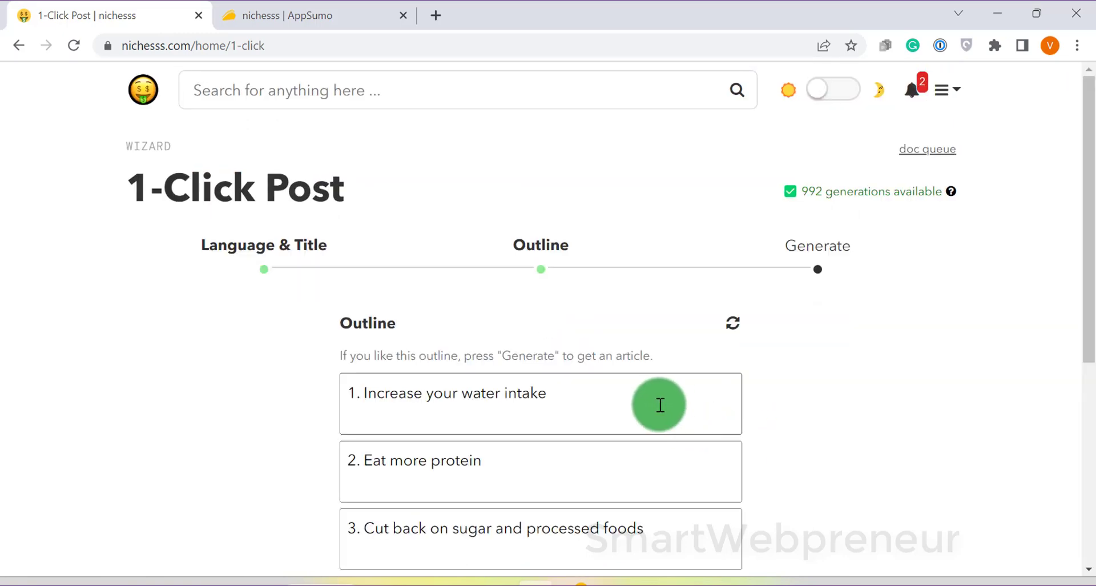
scroll(483, 481, "down", 5)
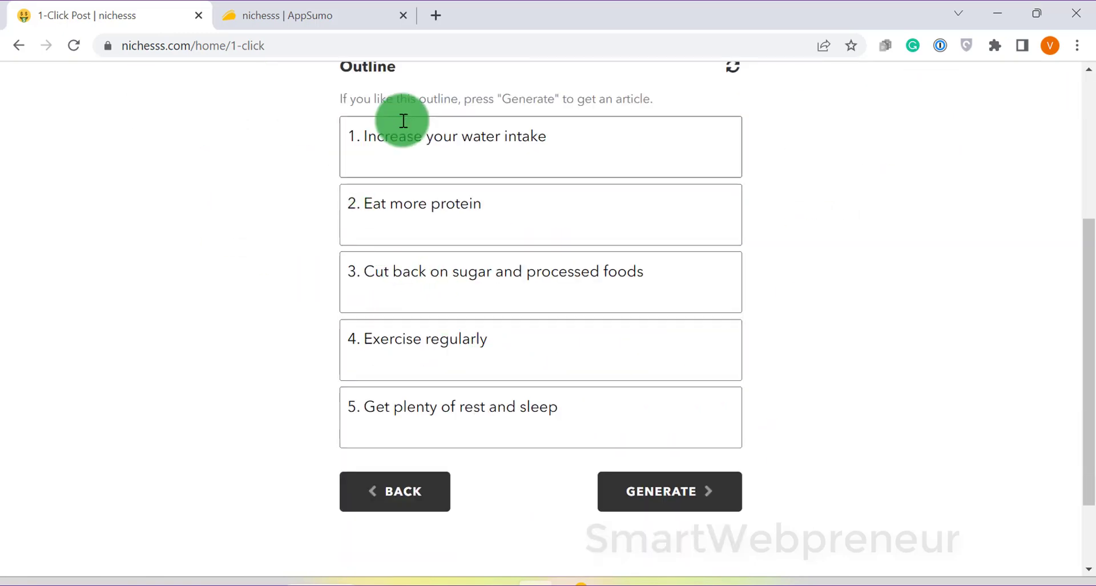
left_click(662, 492)
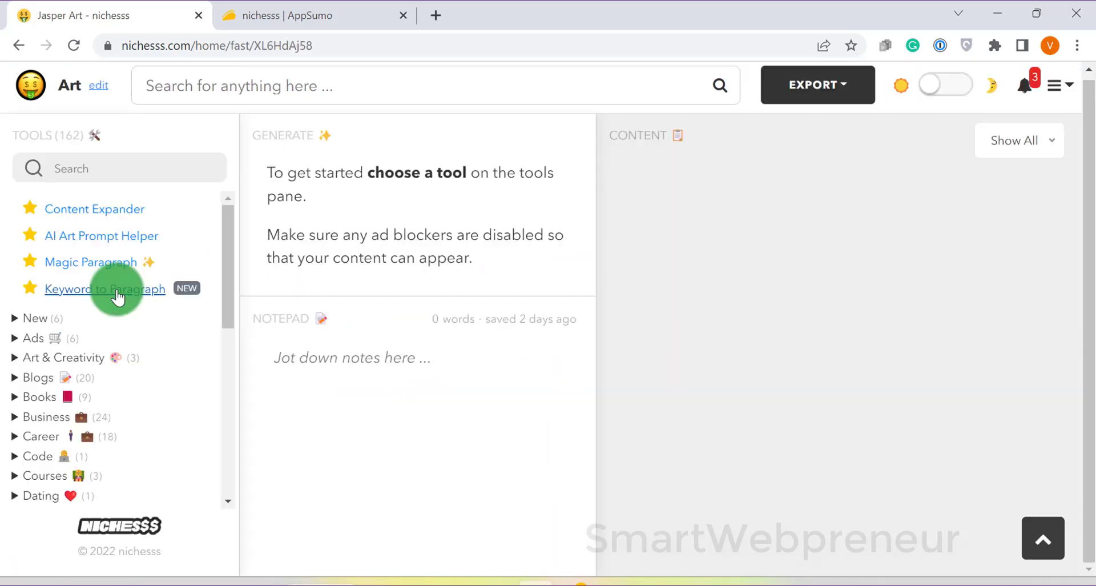
Generate art prompts with the AI Art Prompt Helper for the idea "Woman sitting near a lake reading a book".
left_click(103, 235)
left_click(361, 318)
type("Woman sitting near a lake reading a book")
left_click(425, 434)
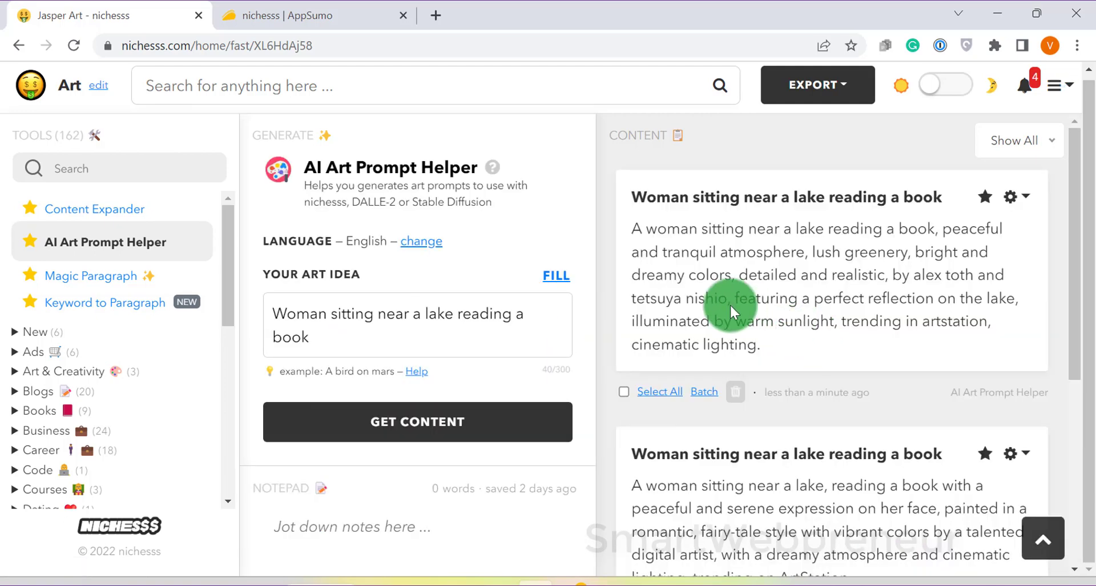
scroll(853, 246, "down", 1)
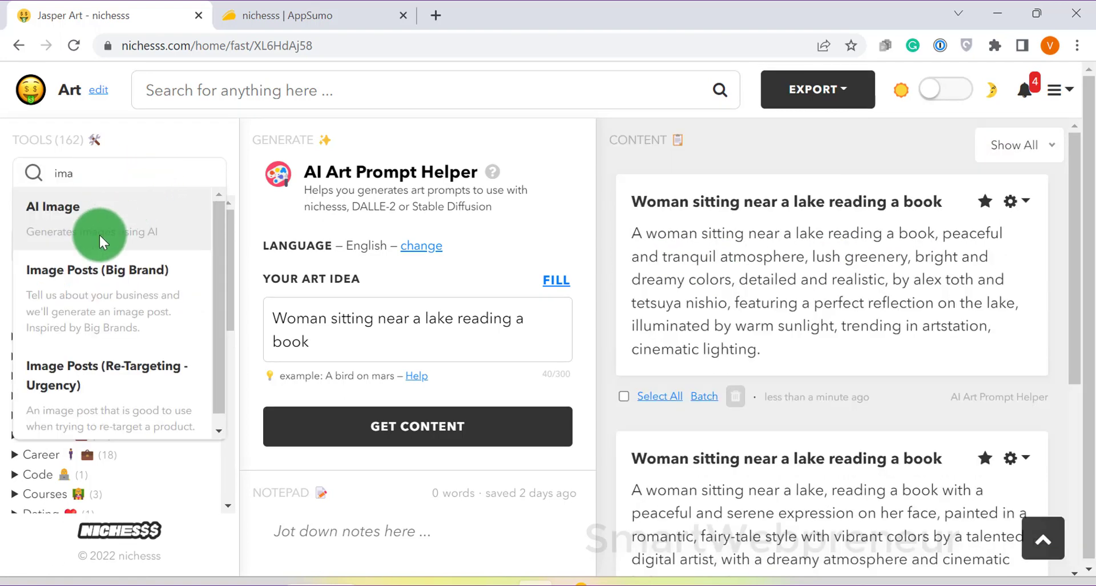
Open the AI Image tool and copy the first generated art prompt into its image description.
left_click(99, 228)
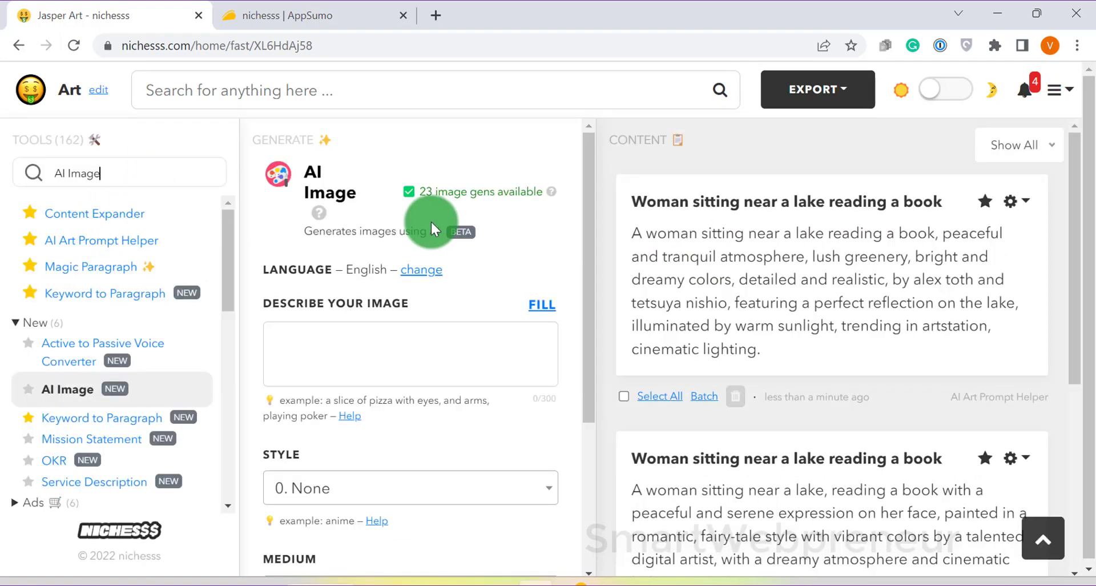
left_click(415, 344)
left_click_drag(634, 233, 800, 294)
right_click(668, 314)
left_click(635, 319)
left_click(318, 362)
right_click(310, 362)
left_click(390, 225)
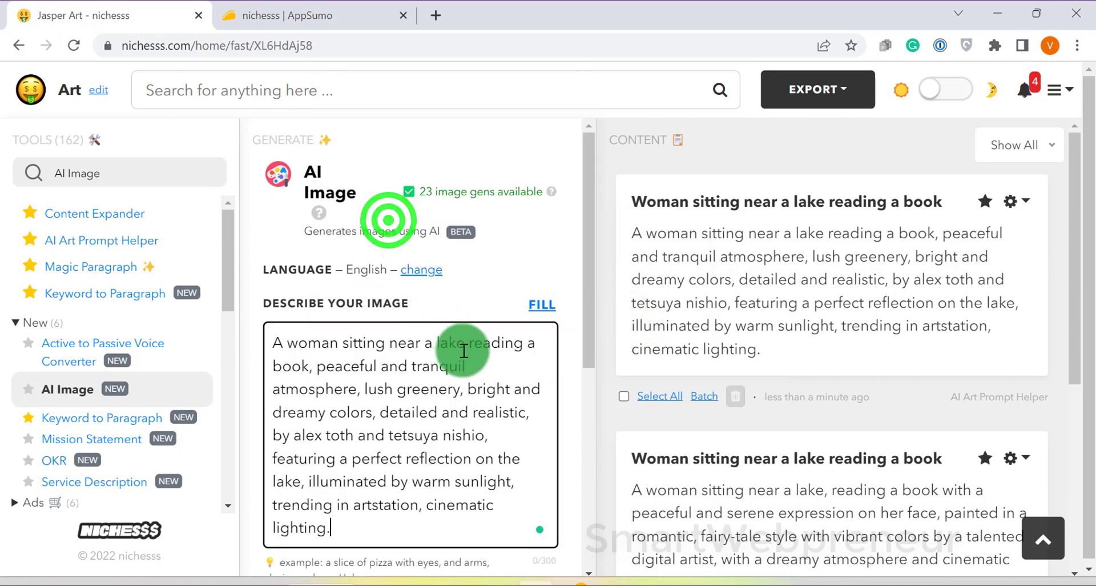
Generate the AI image from the pasted lake prompt with style None and view the resulting picture.
scroll(455, 350, "down", 5)
left_click(401, 496)
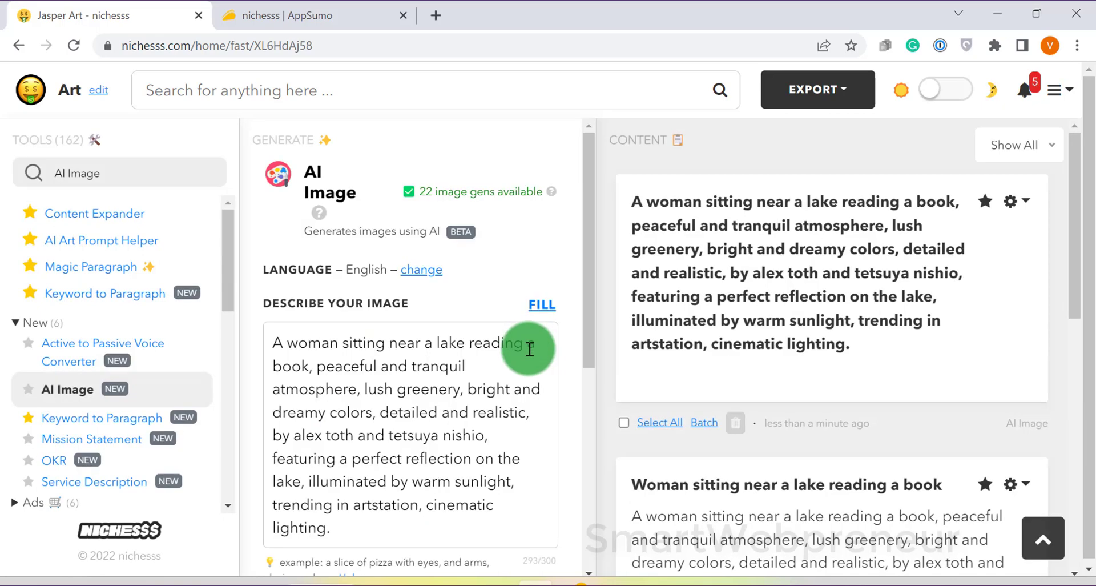
scroll(472, 362, "down", 2)
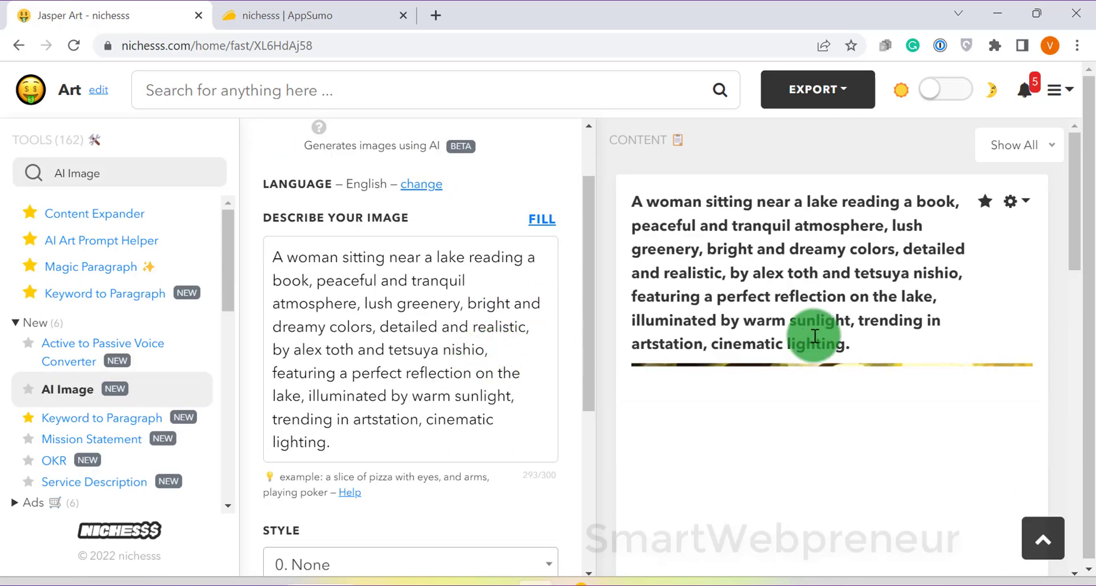
scroll(917, 344, "down", 3)
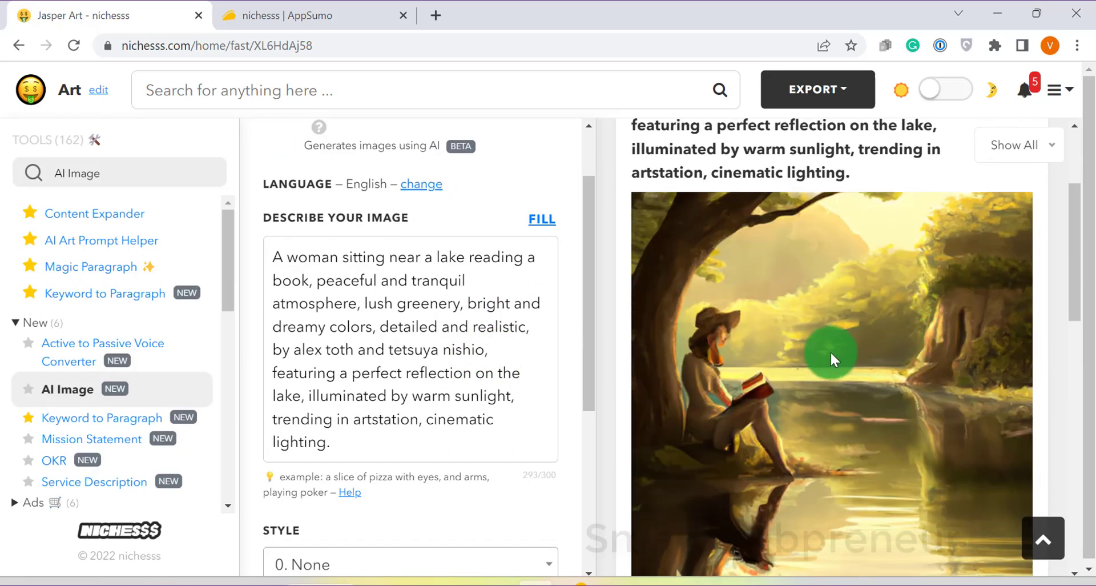
scroll(783, 355, "down", 5)
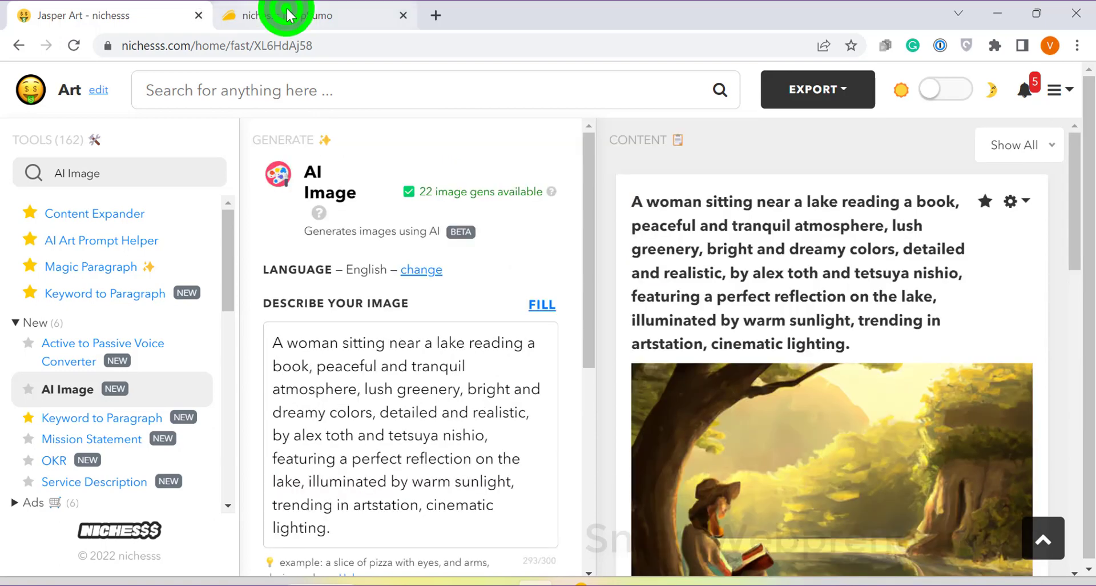
Review the nichesss deal on AppSumo, including its price, at-a-glance details, overview and the features of the Single plan.
left_click(288, 15)
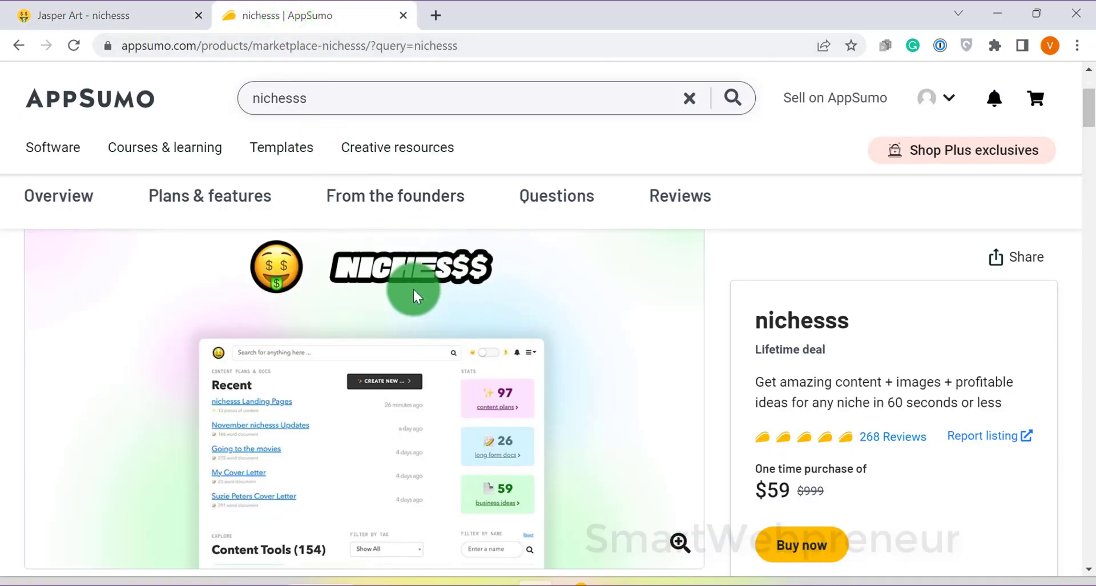
scroll(419, 313, "down", 2)
scroll(547, 365, "down", 8)
scroll(430, 371, "down", 13)
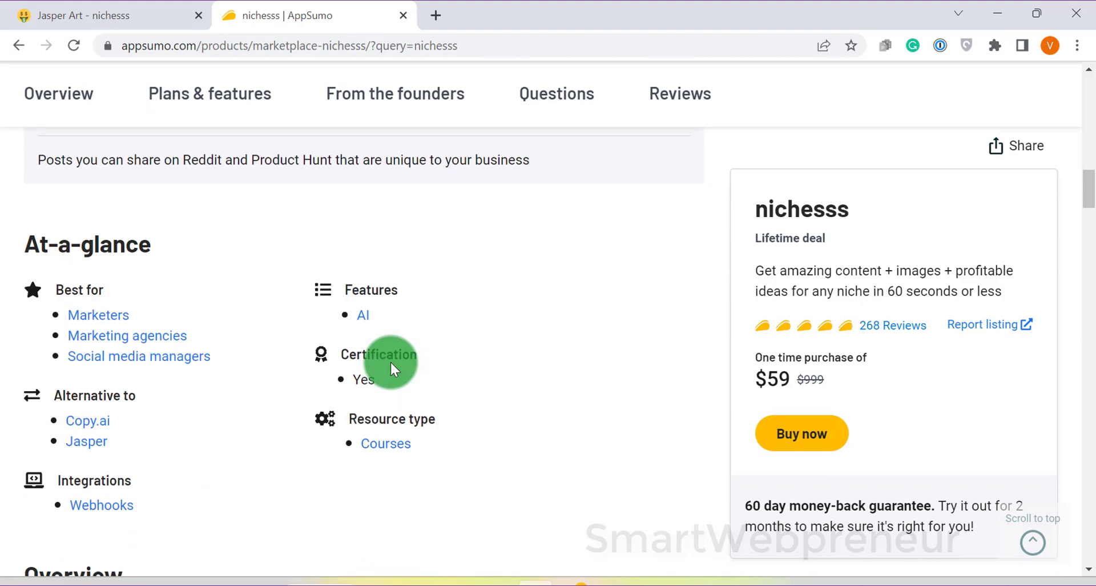
scroll(466, 344, "down", 9)
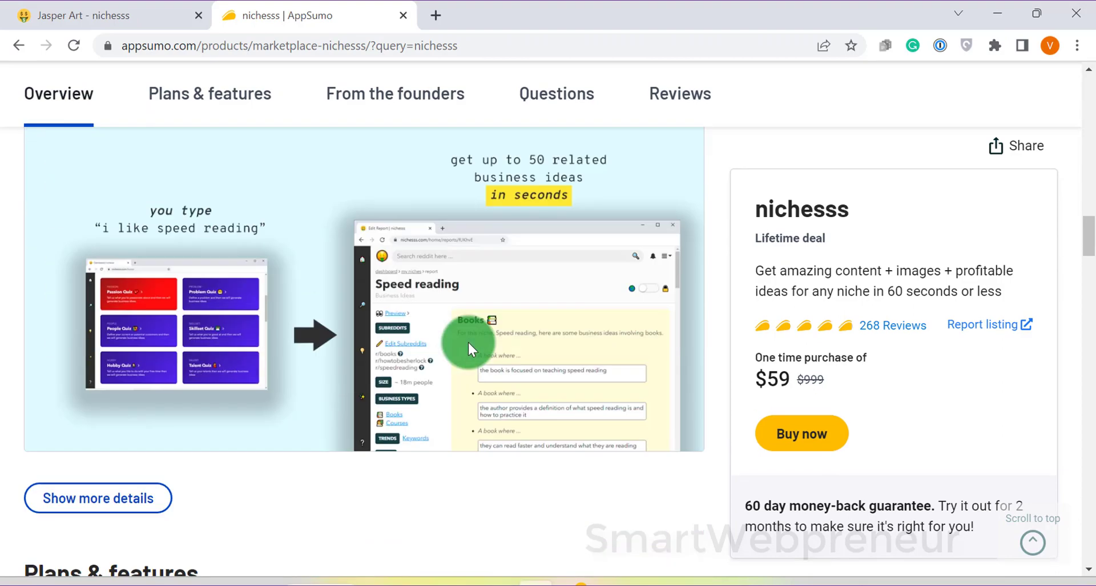
scroll(467, 344, "down", 1)
scroll(472, 348, "down", 4)
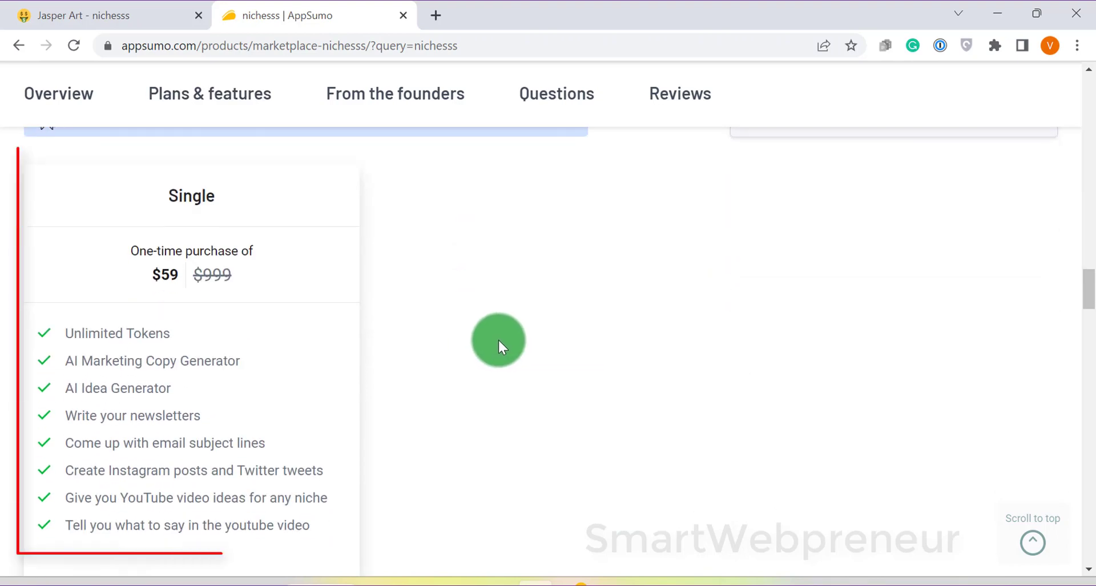
scroll(499, 341, "down", 1)
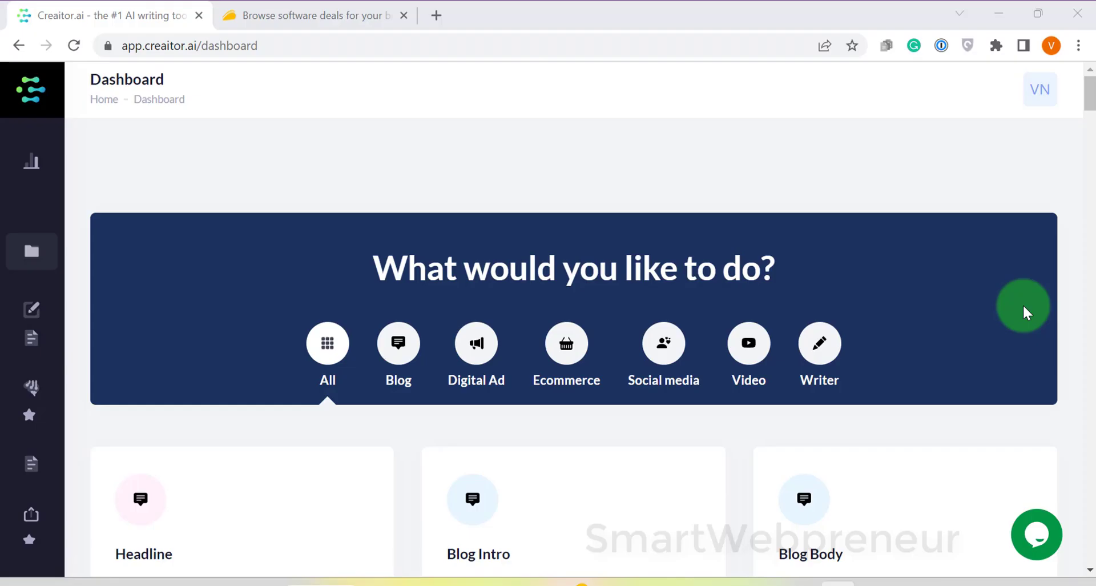
Generate a blog body in Creaitor.ai on the topic "Why use AI content writer tools?" and look through the text.
scroll(937, 292, "down", 3)
left_click(864, 386)
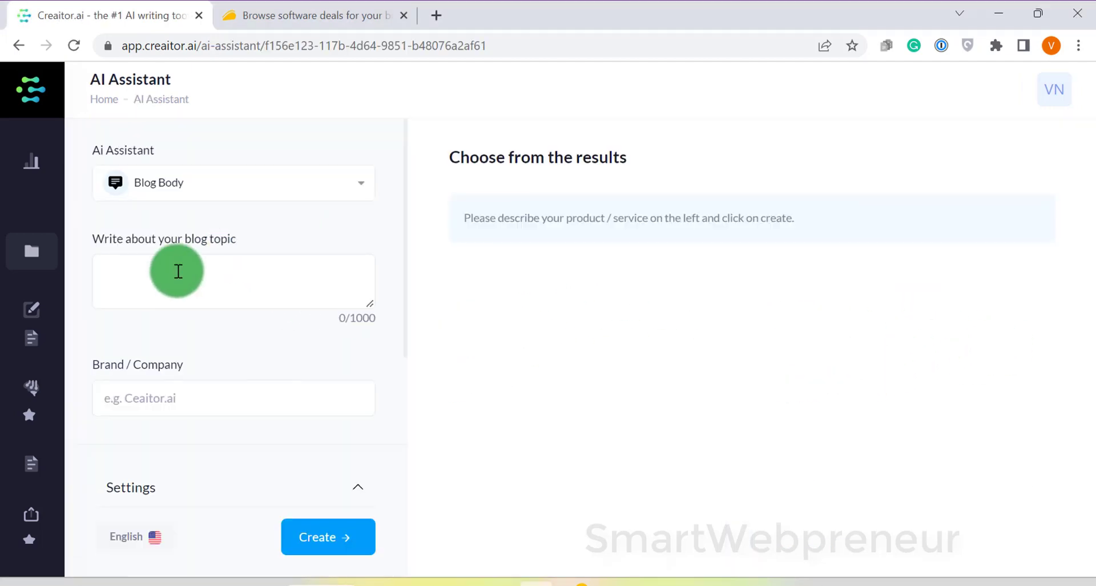
left_click(190, 281)
type("Why use AI content writer tools?")
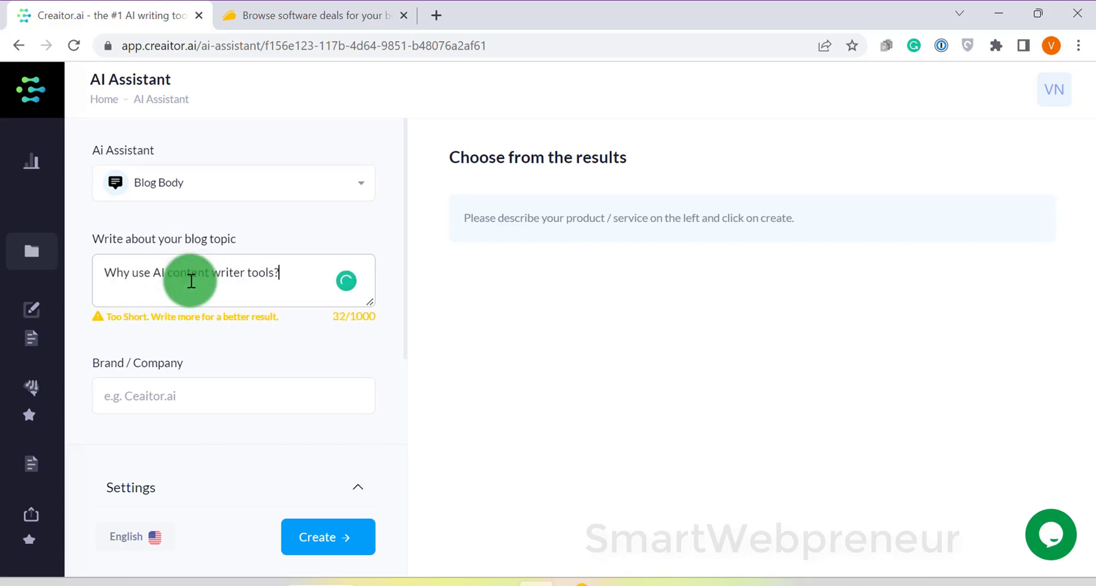
left_click(322, 544)
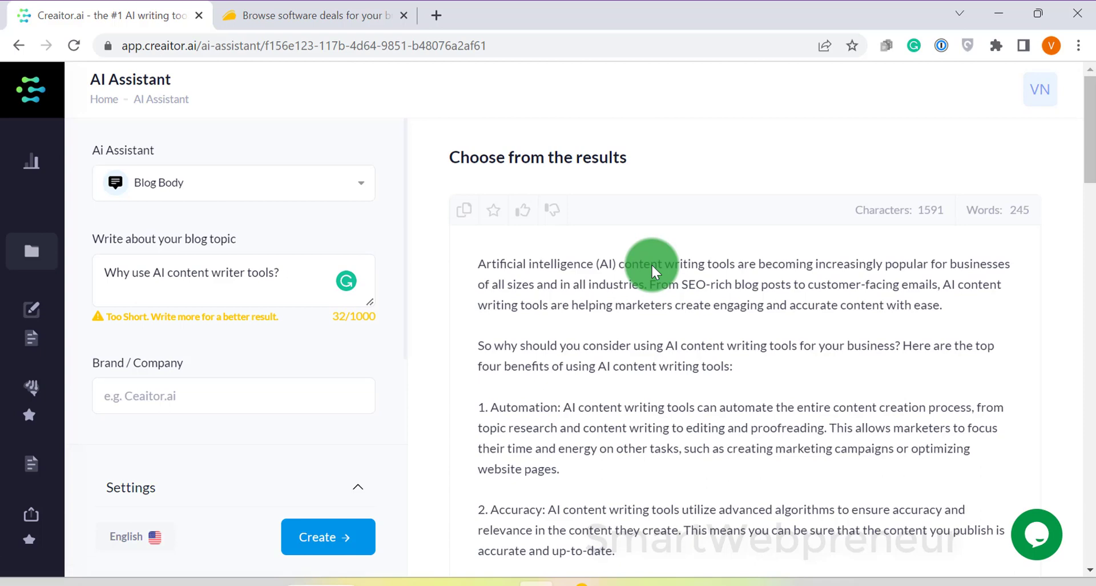
left_click_drag(1090, 137, 1031, 513)
Open the AI Assistant selection and examine the available templates through to the last voice conversion tools.
mouse_move(8, 330)
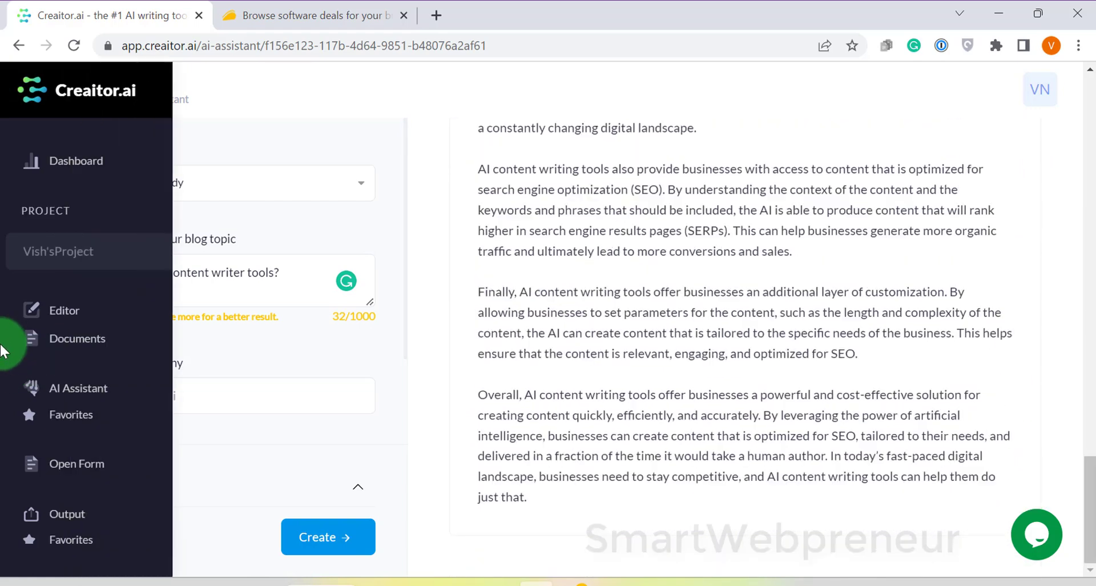
left_click(58, 402)
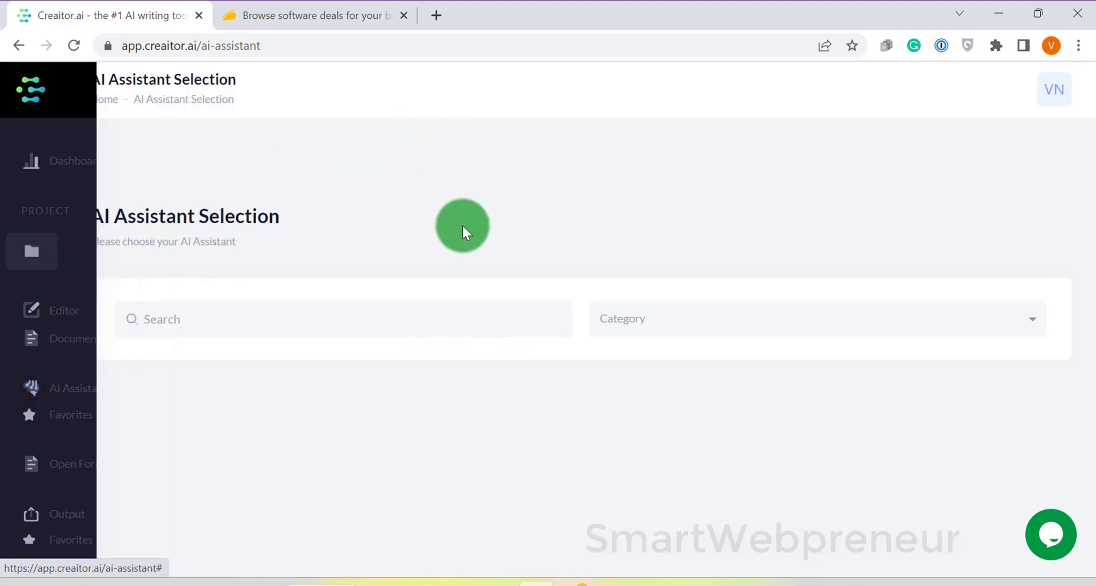
scroll(479, 221, "down", 8)
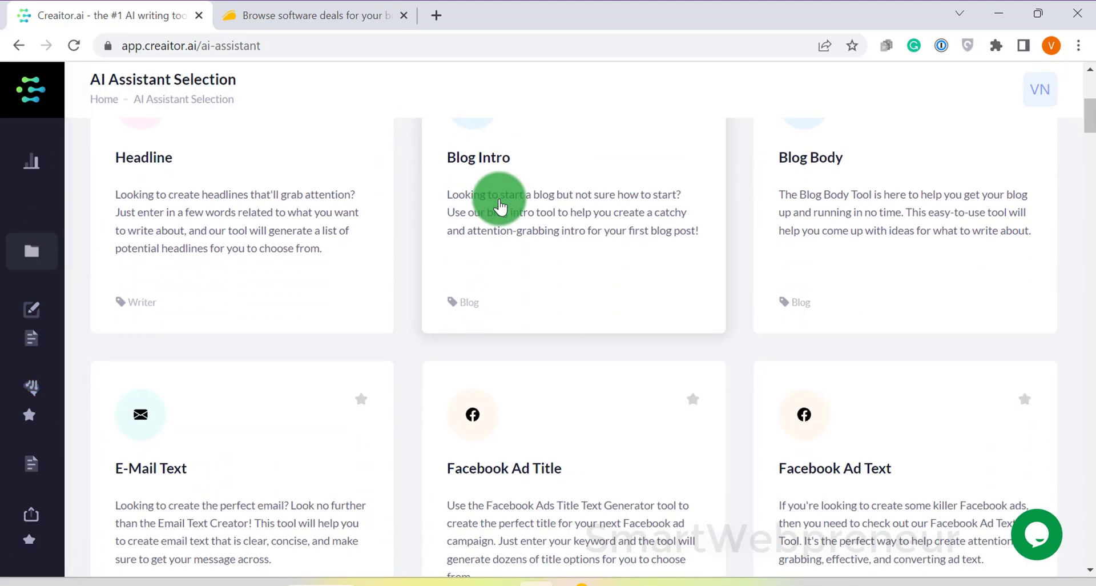
scroll(500, 186, "down", 2)
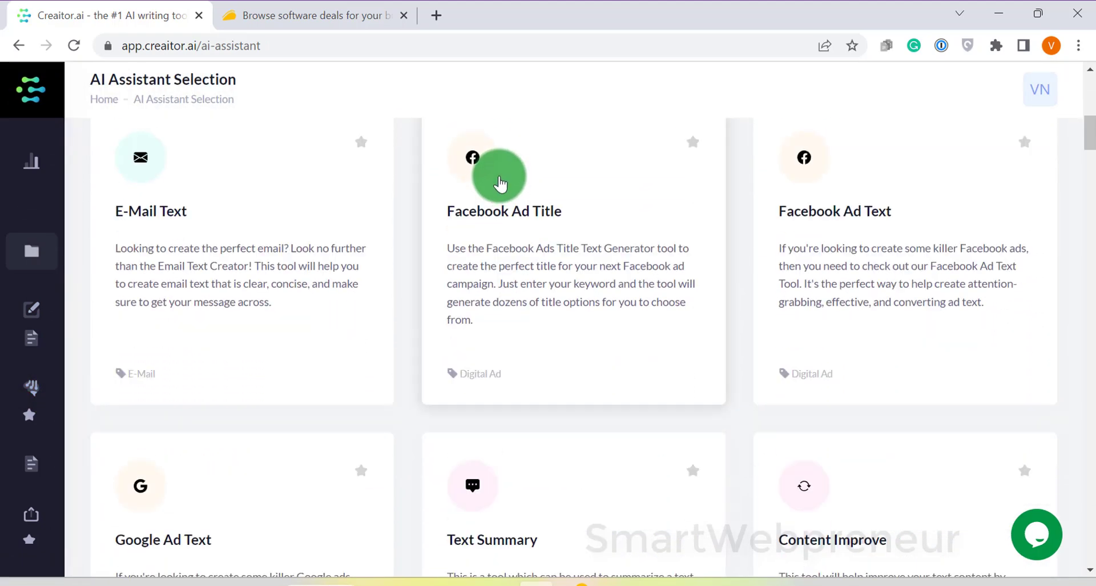
scroll(751, 194, "down", 3)
scroll(750, 194, "down", 3)
scroll(747, 197, "down", 2)
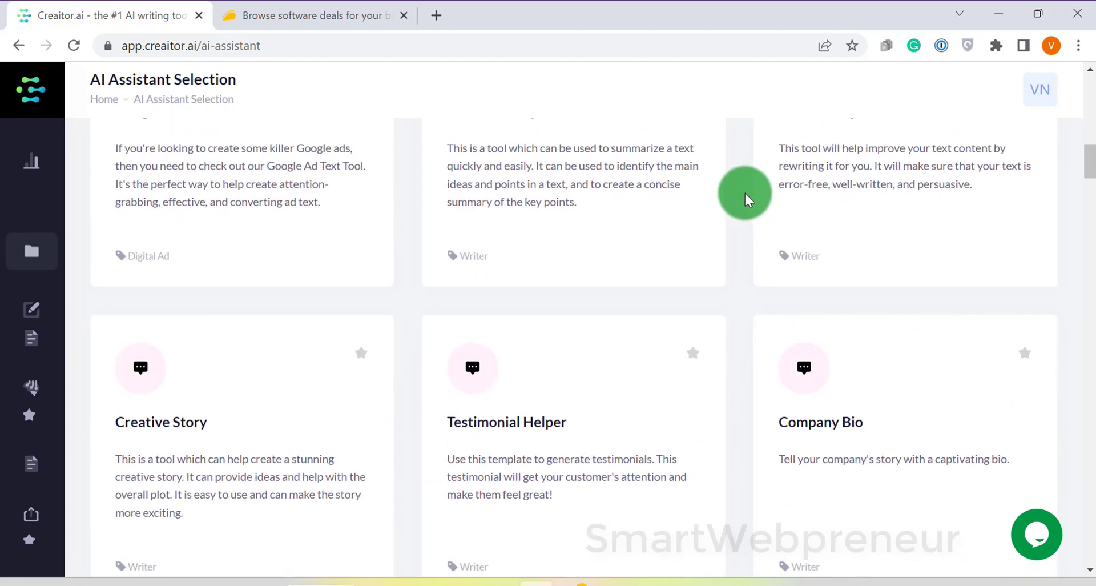
scroll(744, 191, "down", 2)
scroll(742, 193, "down", 3)
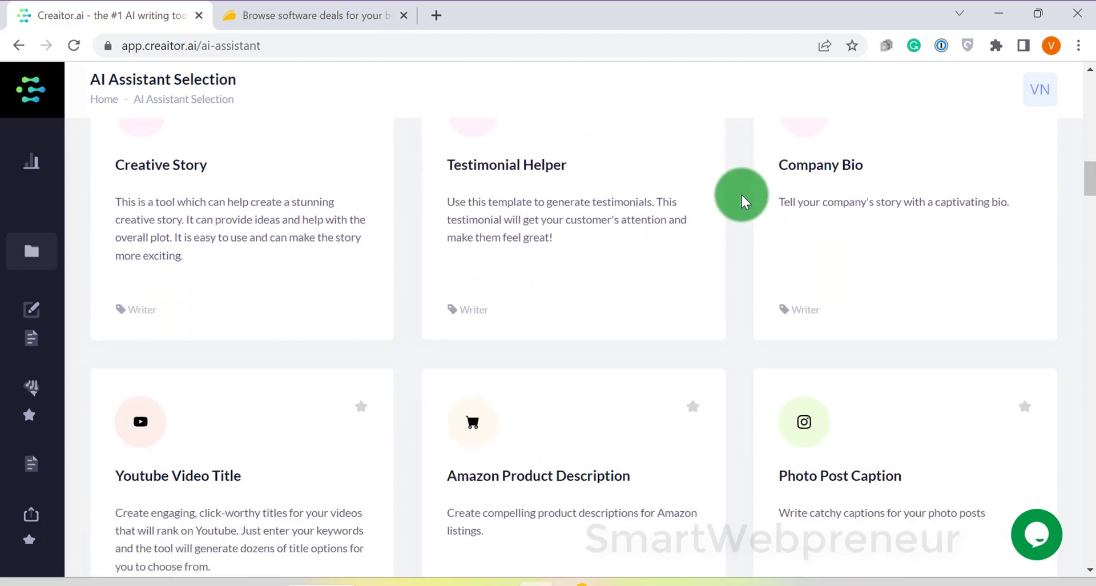
scroll(741, 193, "down", 11)
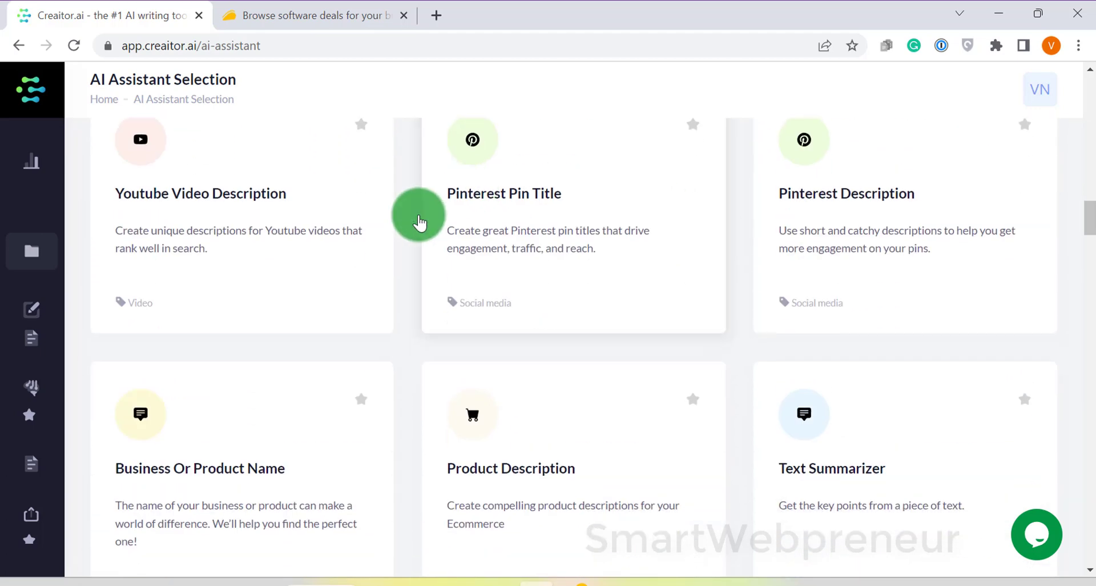
scroll(783, 225, "down", 20)
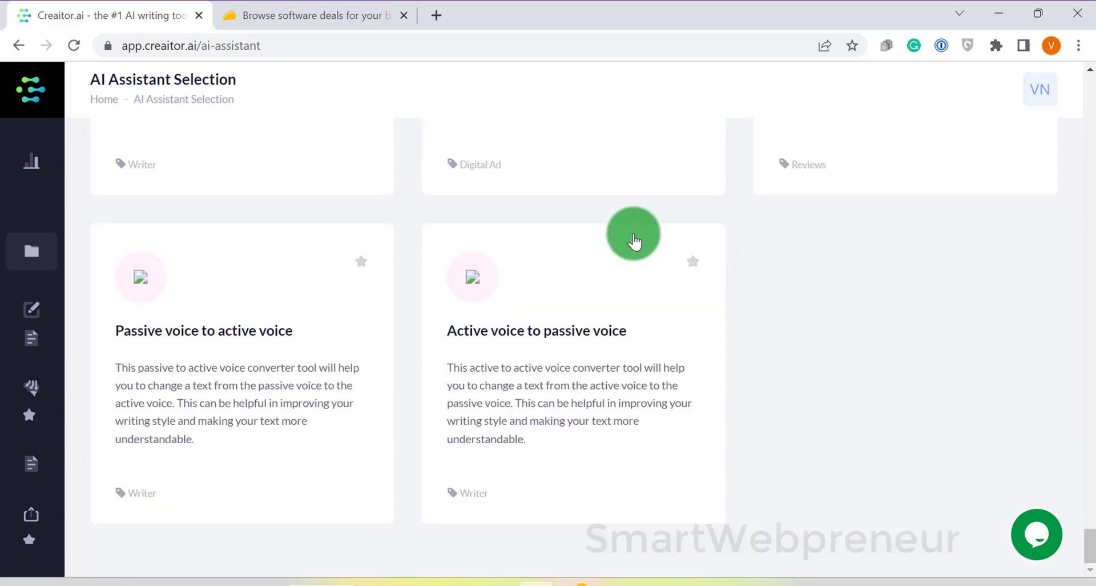
Open a new document in the Creaitor.ai editor and look over its writing area and SEO checks.
mouse_move(61, 384)
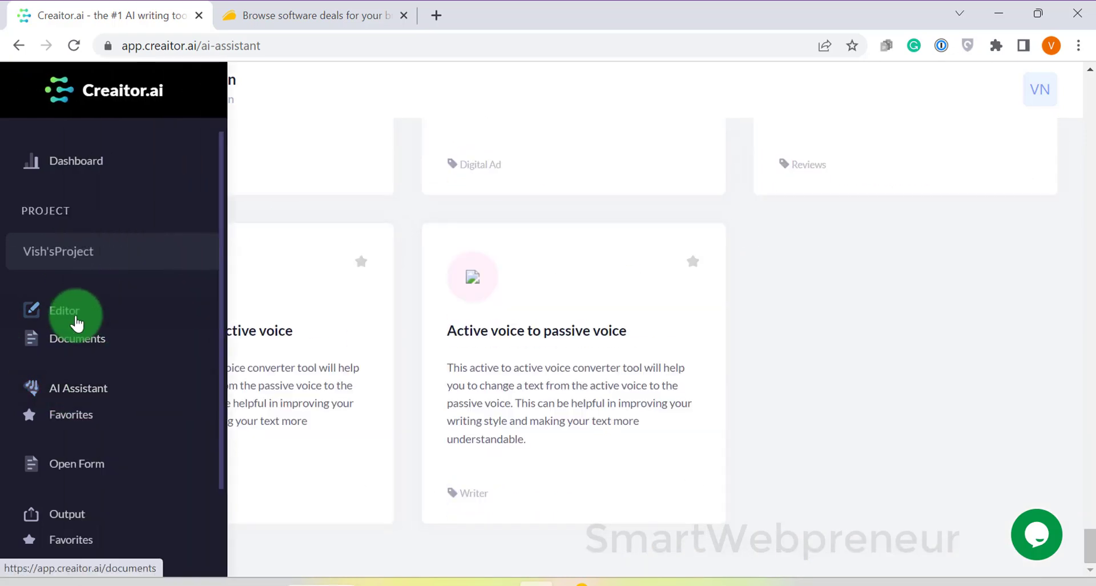
left_click(77, 323)
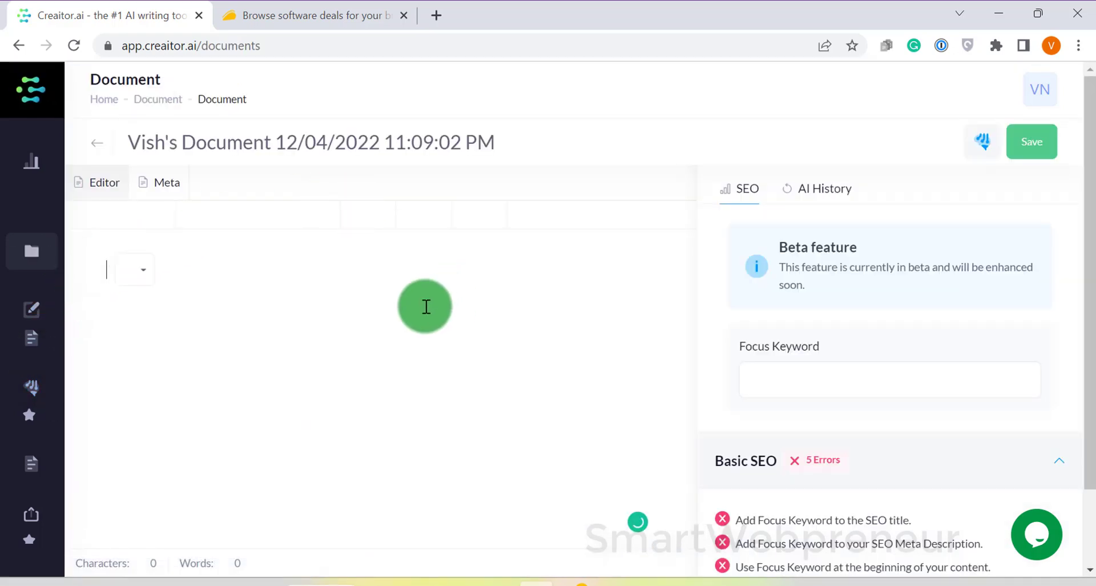
scroll(595, 276, "down", 2)
scroll(404, 269, "up", 2)
Open the Open Form and activate its empty Description field to show where a free-form request is entered.
mouse_move(74, 428)
left_click(80, 464)
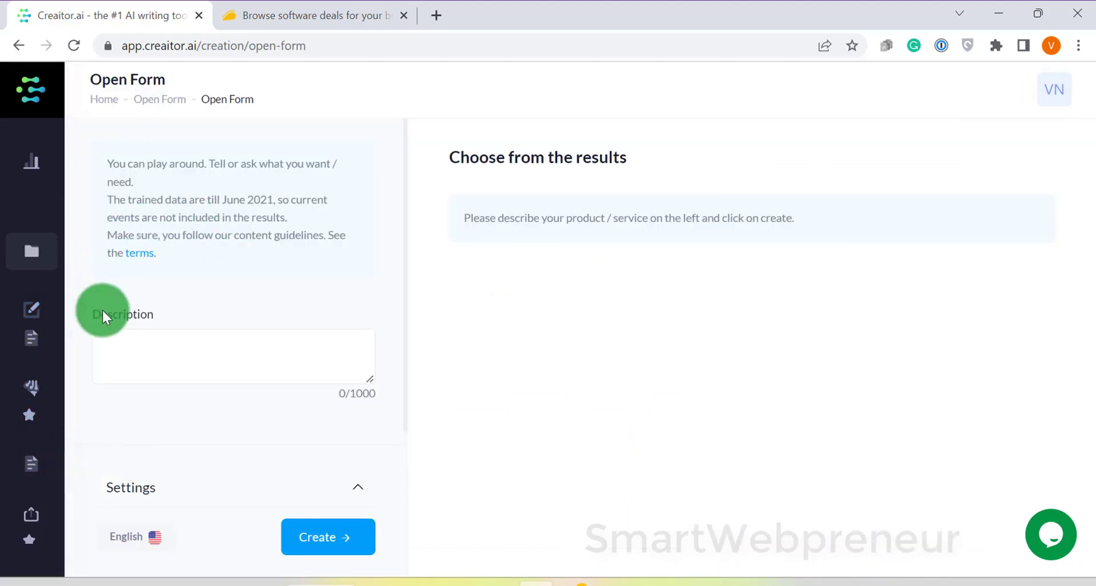
left_click(166, 347)
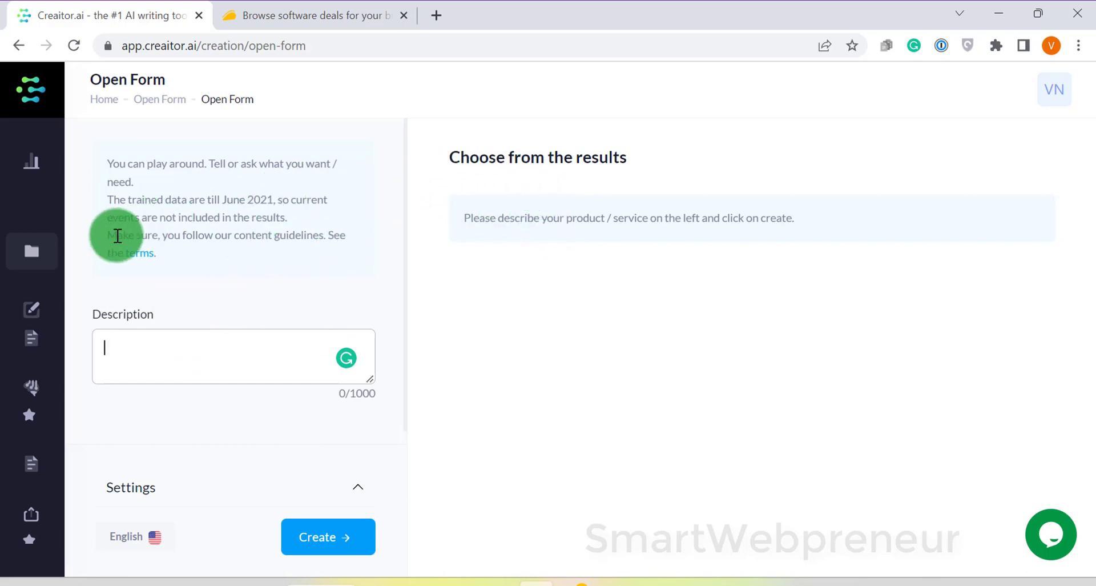
Return to the AI Assistant selection and look at the first templates.
mouse_move(37, 328)
left_click(89, 388)
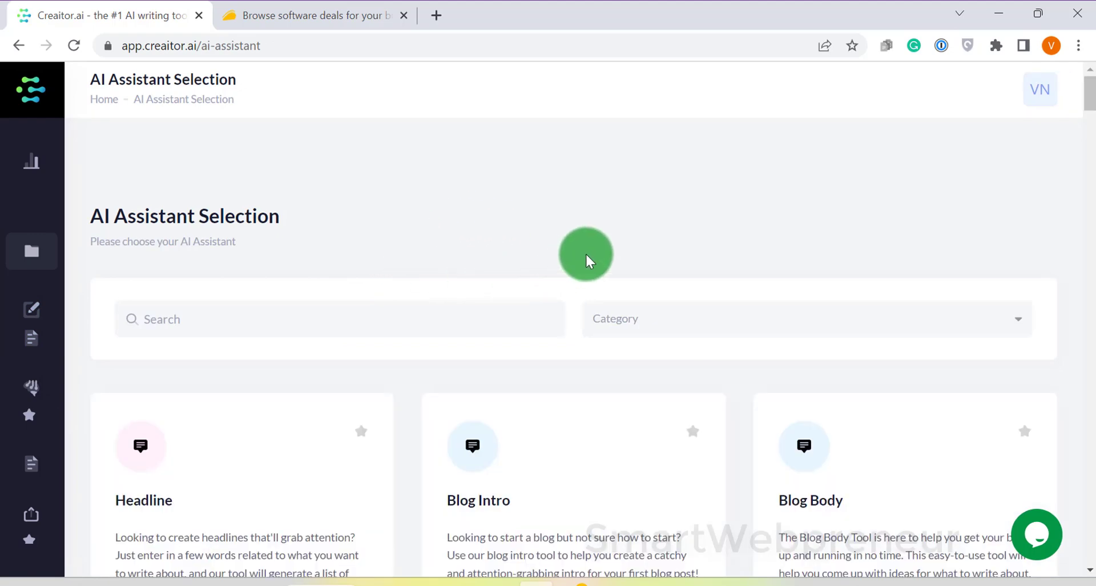
scroll(292, 247, "down", 1)
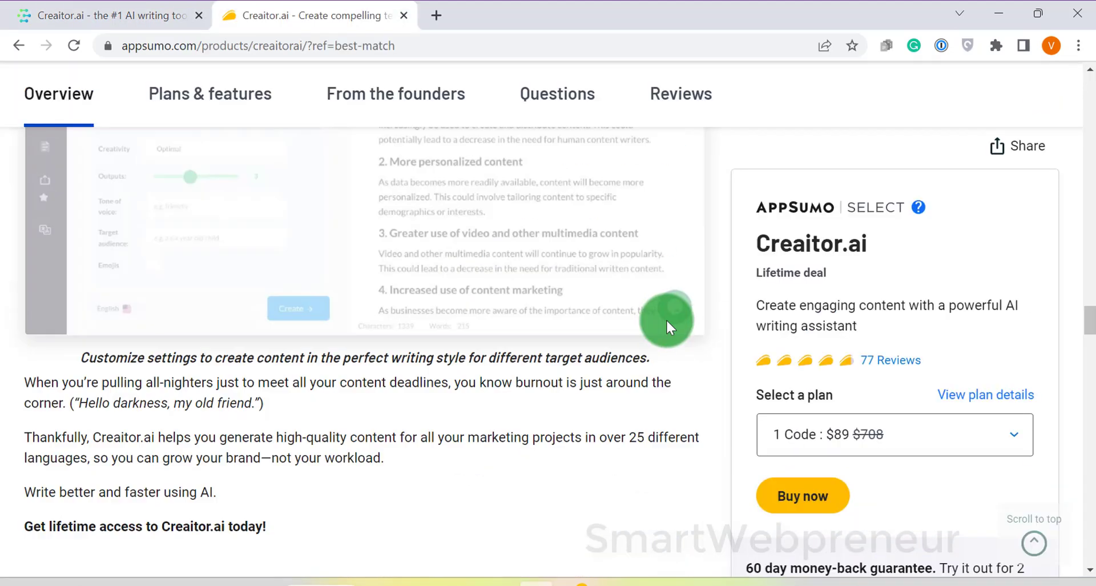
Switch to the Creaitor.ai deal on AppSumo and compare the prices and features of the Single, Double and Multiple plans.
scroll(666, 319, "down", 12)
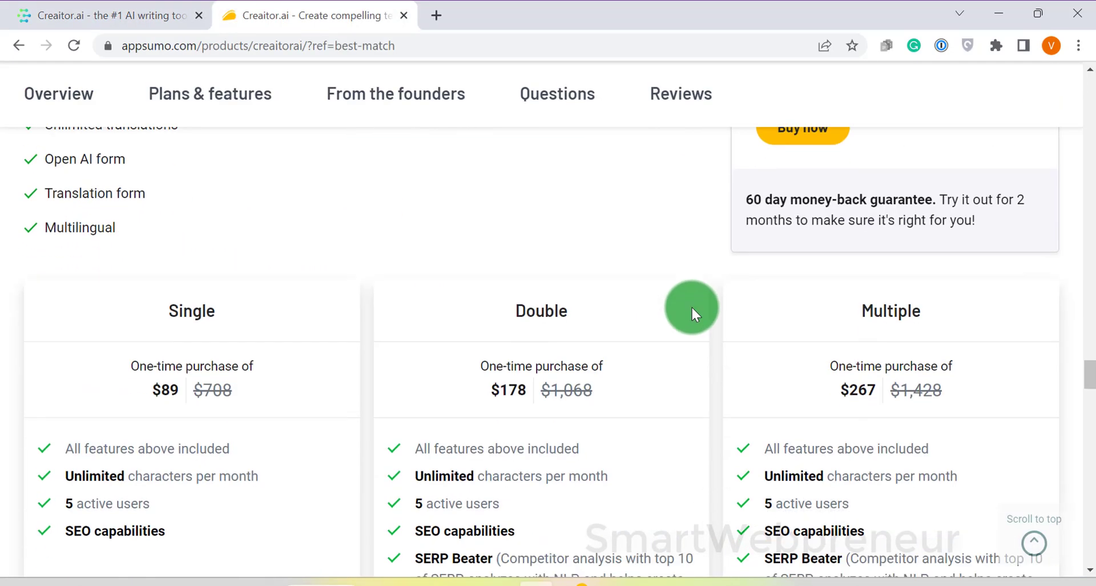
scroll(691, 306, "down", 2)
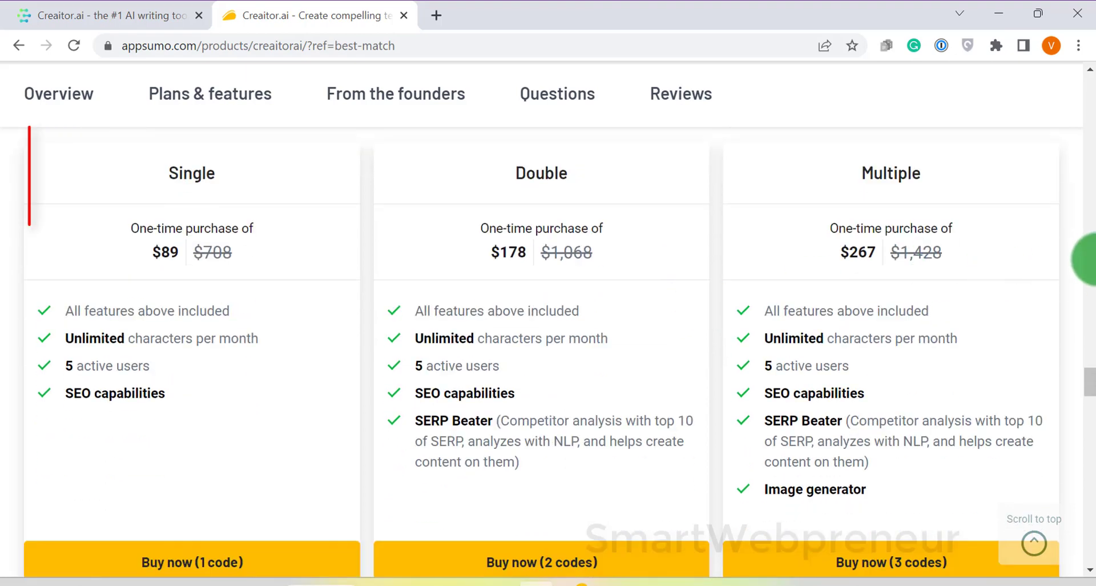